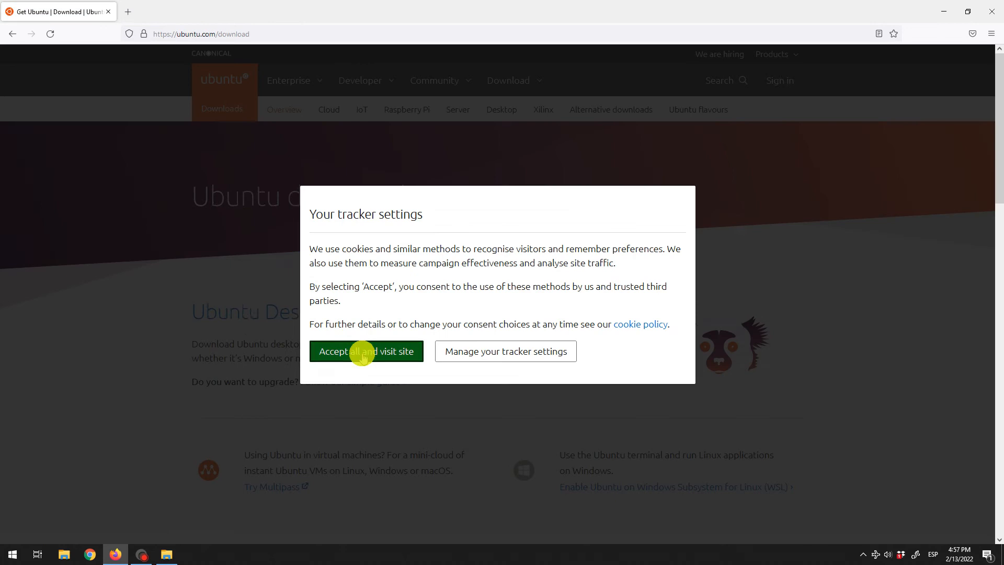
Download and save the Ubuntu 20.04.3 LTS desktop ISO from the Ubuntu site
{"action": "left_click", "coordinate": [361, 351]}
{"action": "left_click", "coordinate": [314, 315]}
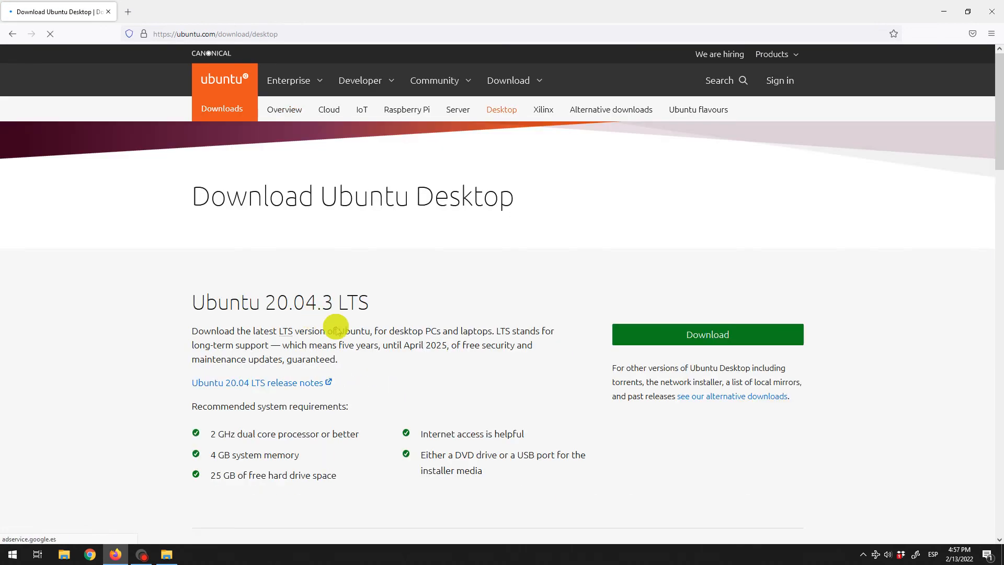
{"action": "left_click", "coordinate": [695, 338]}
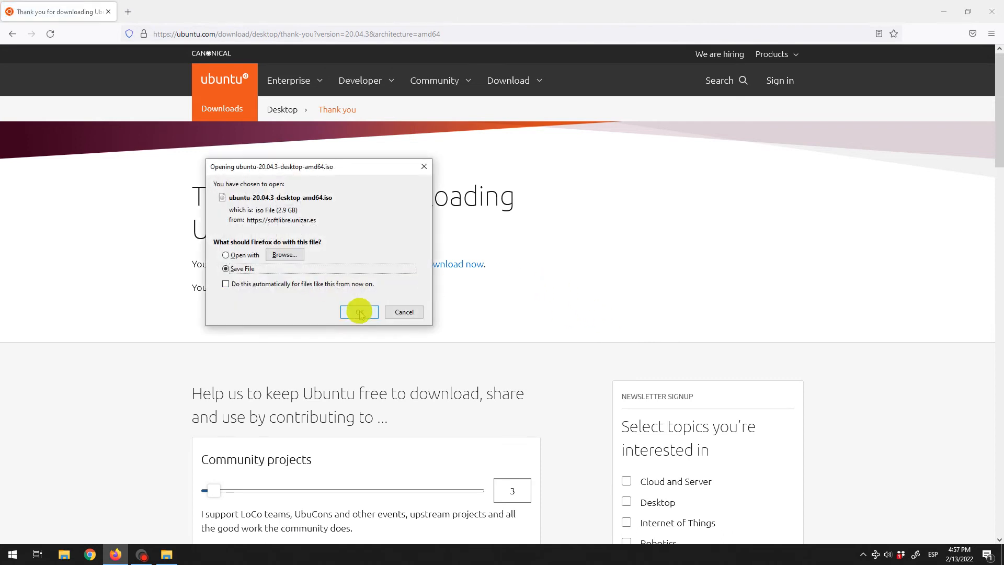
{"action": "left_click", "coordinate": [359, 312]}
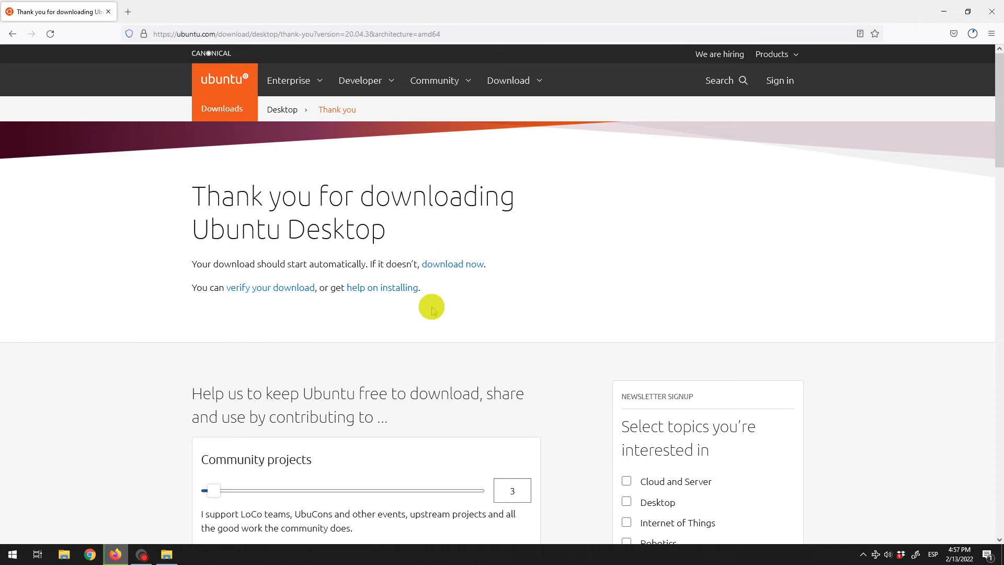
Confirm ubuntu-20.04.3-desktop-amd64.iso is in the Downloads folder, then return to Firefox
{"action": "left_click", "coordinate": [971, 33]}
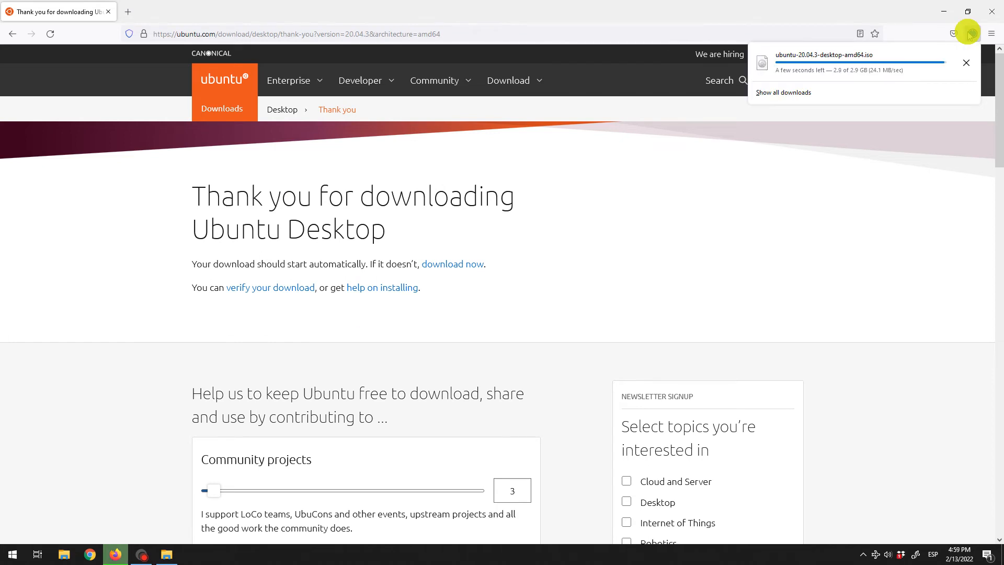
{"action": "left_click", "coordinate": [965, 63]}
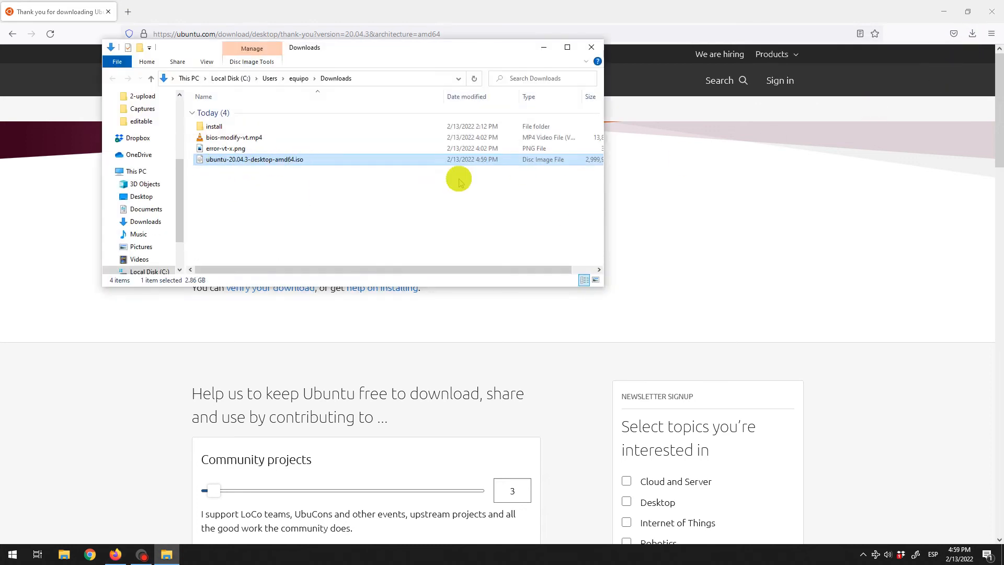
{"action": "left_click", "coordinate": [771, 213]}
{"action": "left_click", "coordinate": [383, 34]}
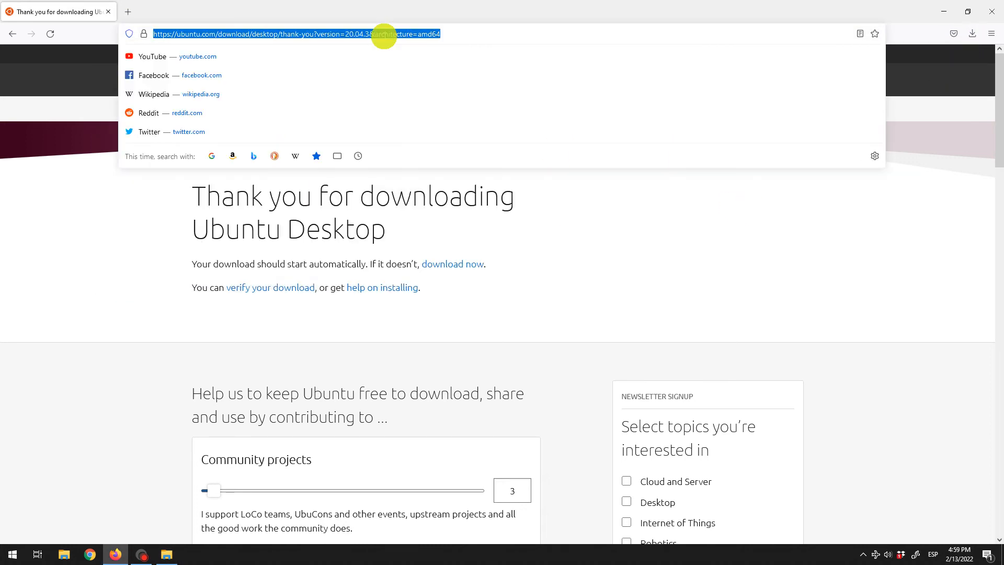
Search Google for virtualbox and open the official virtualbox.org site
{"action": "type", "text": "viru"}
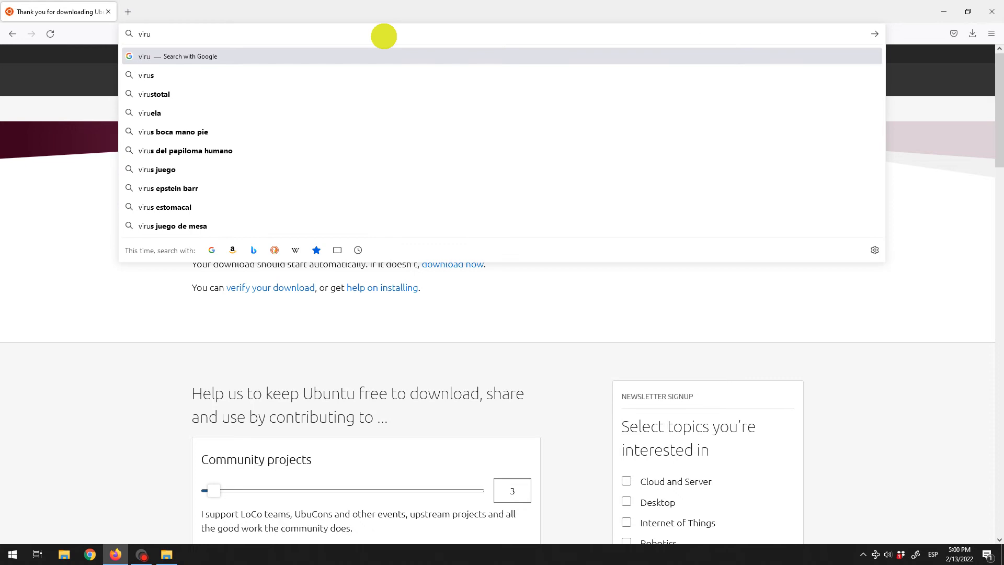
{"action": "type", "text": "tual"}
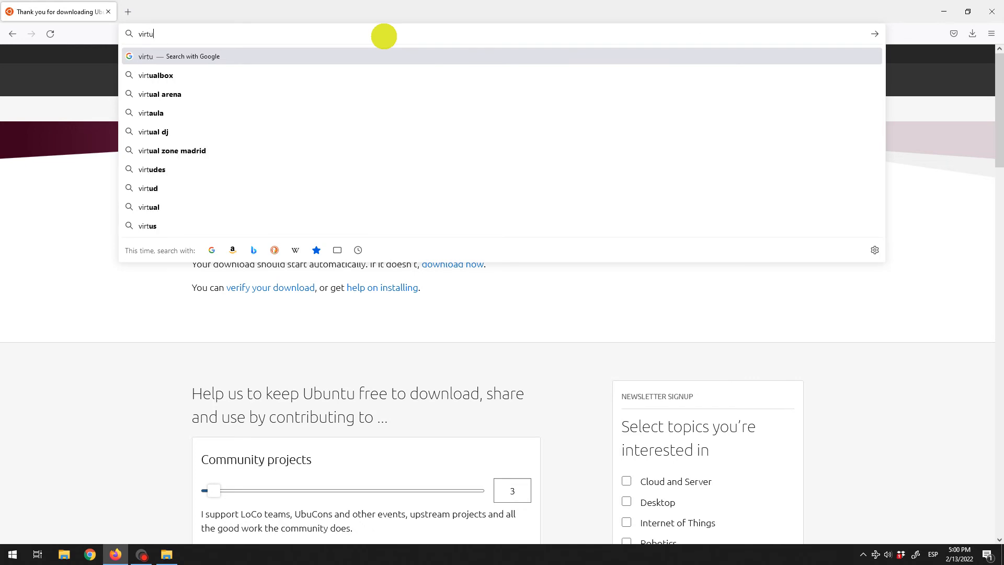
{"action": "key", "text": "Down"}
{"action": "key", "text": "Return"}
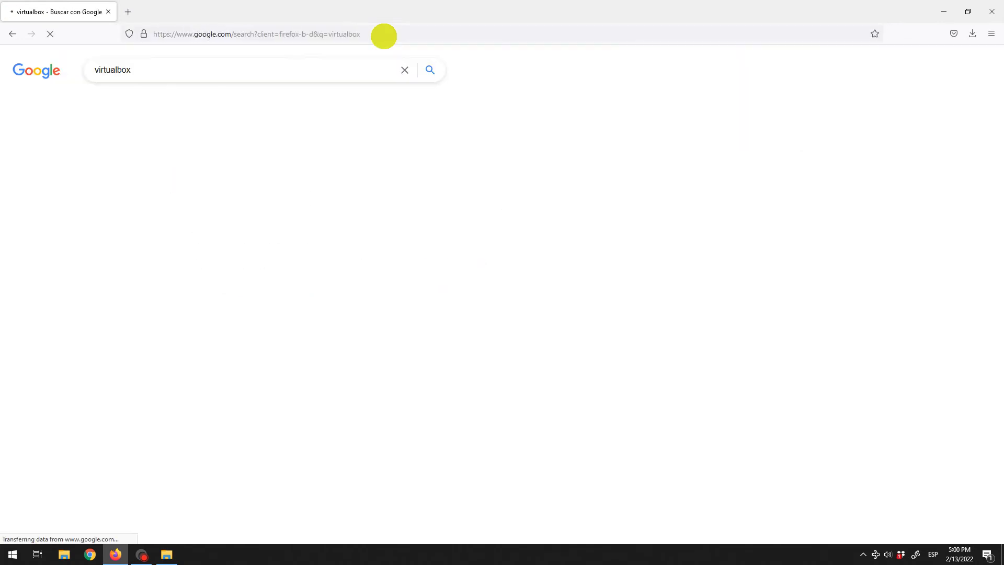
{"action": "left_click", "coordinate": [157, 161]}
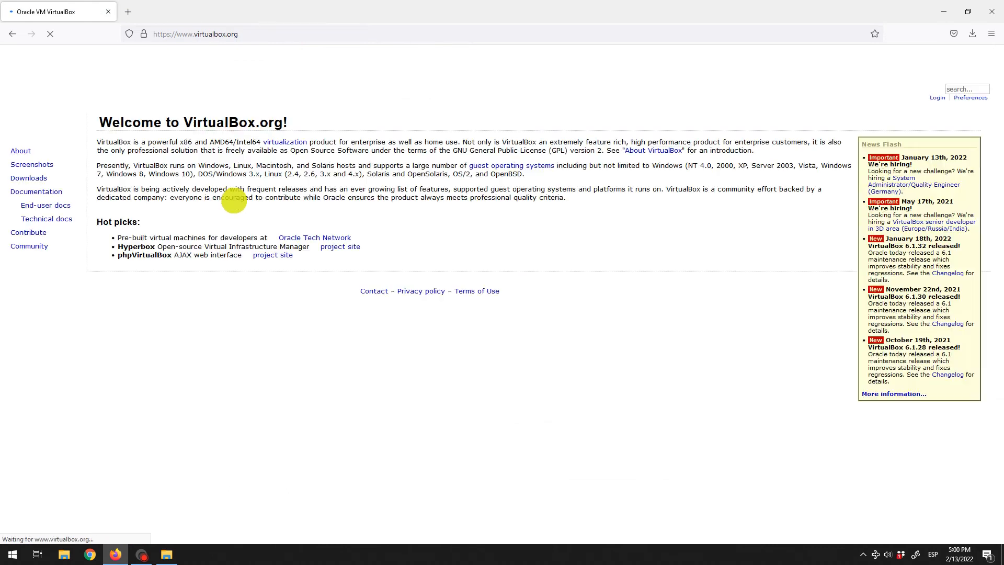
Save the VirtualBox 6.1.32 Windows hosts installer and show it in the Downloads folder
{"action": "left_click", "coordinate": [468, 249]}
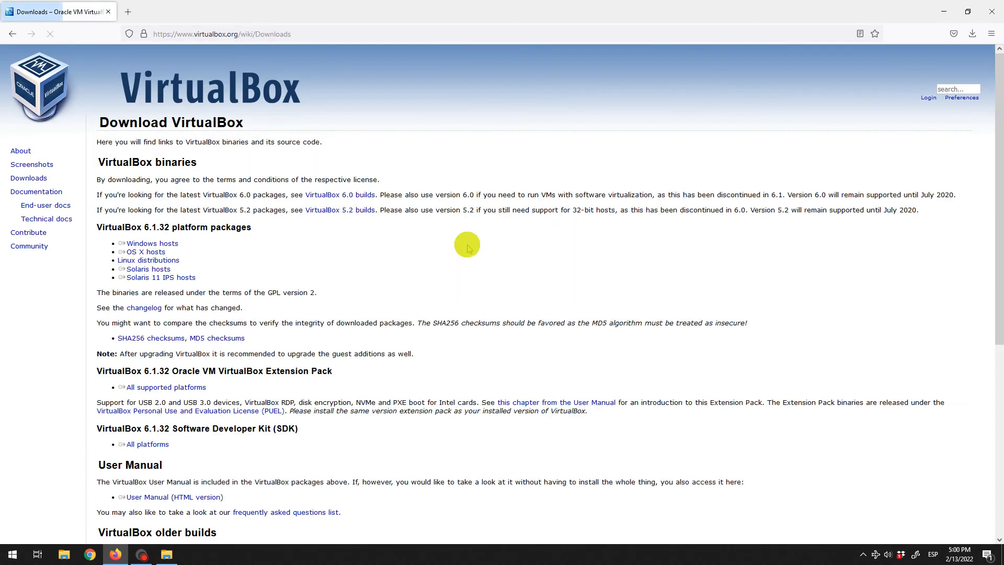
{"action": "left_click", "coordinate": [170, 244]}
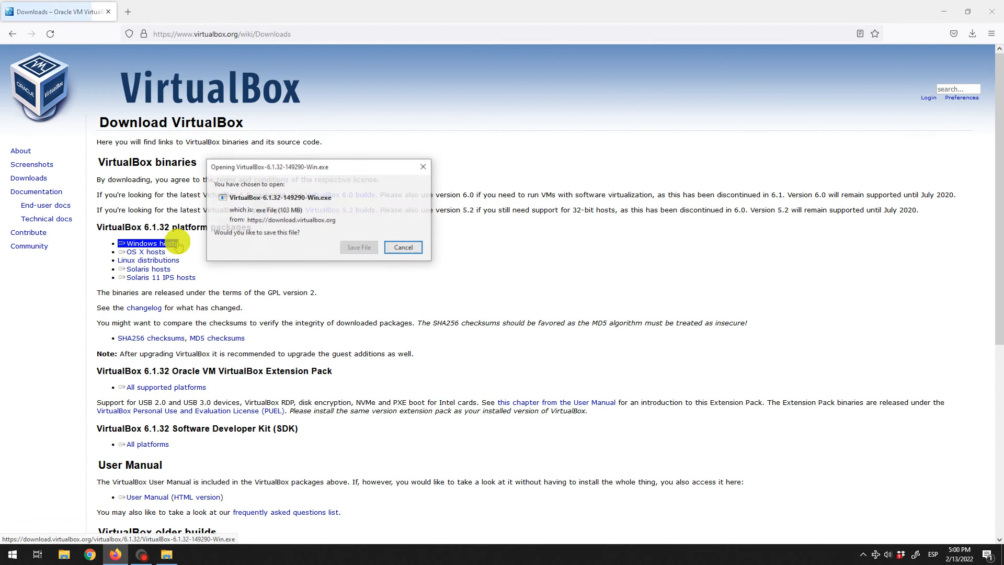
{"action": "left_click", "coordinate": [359, 249]}
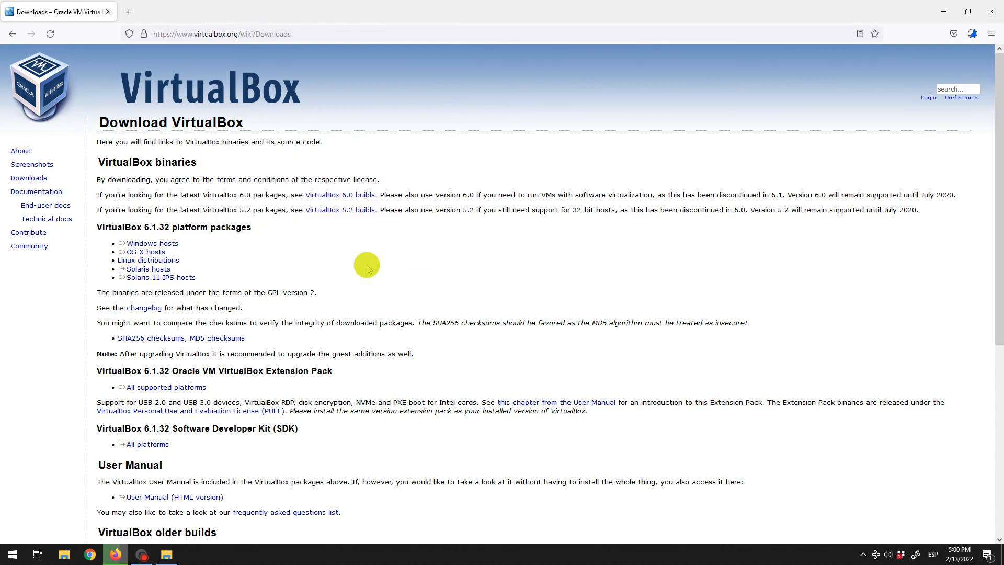
{"action": "left_click", "coordinate": [972, 34]}
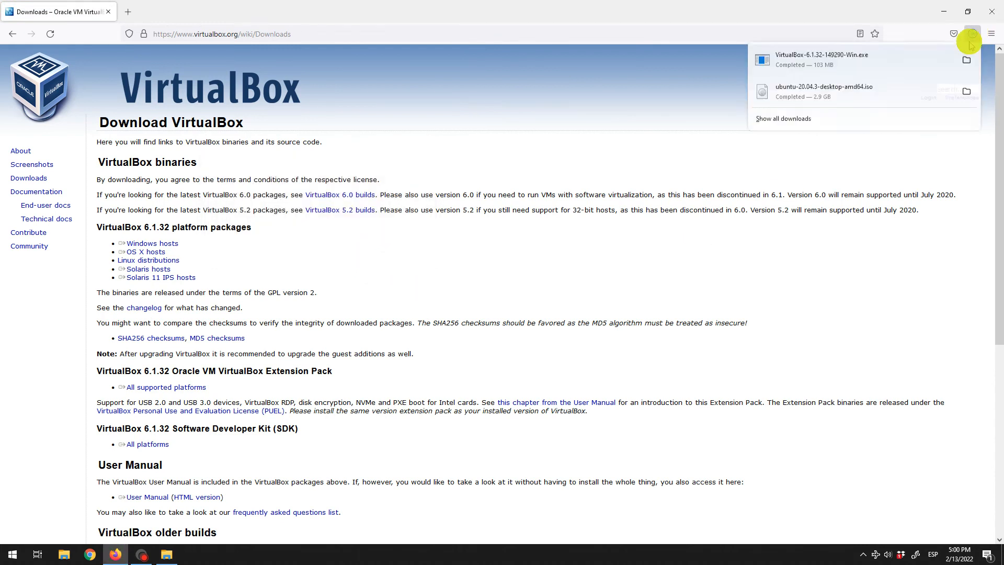
{"action": "left_click", "coordinate": [966, 63]}
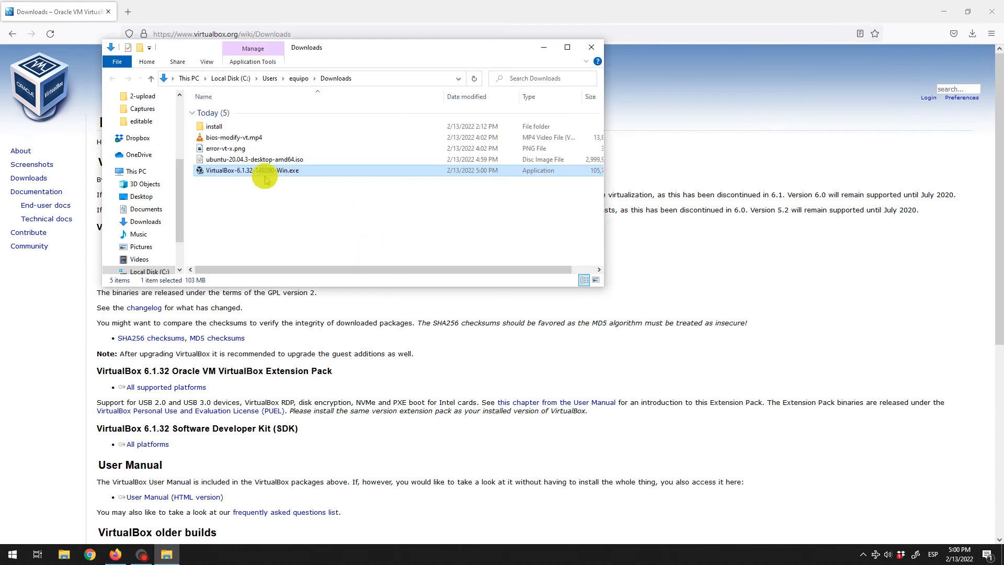
Install VirtualBox 6.1.32 with default features, accepting the network warning, and launch it
{"action": "double_click", "coordinate": [265, 173]}
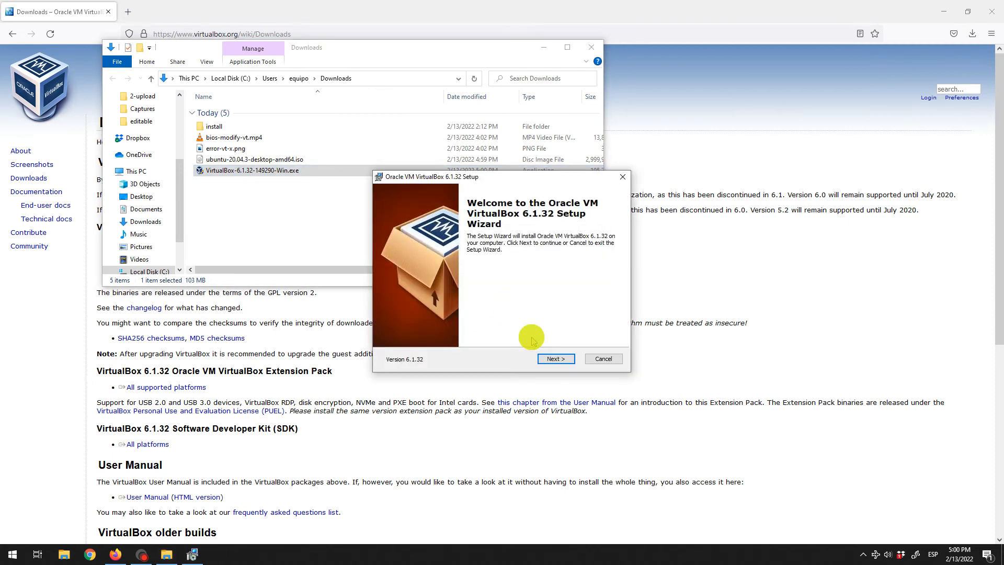
{"action": "left_click", "coordinate": [545, 359]}
{"action": "left_click", "coordinate": [546, 360]}
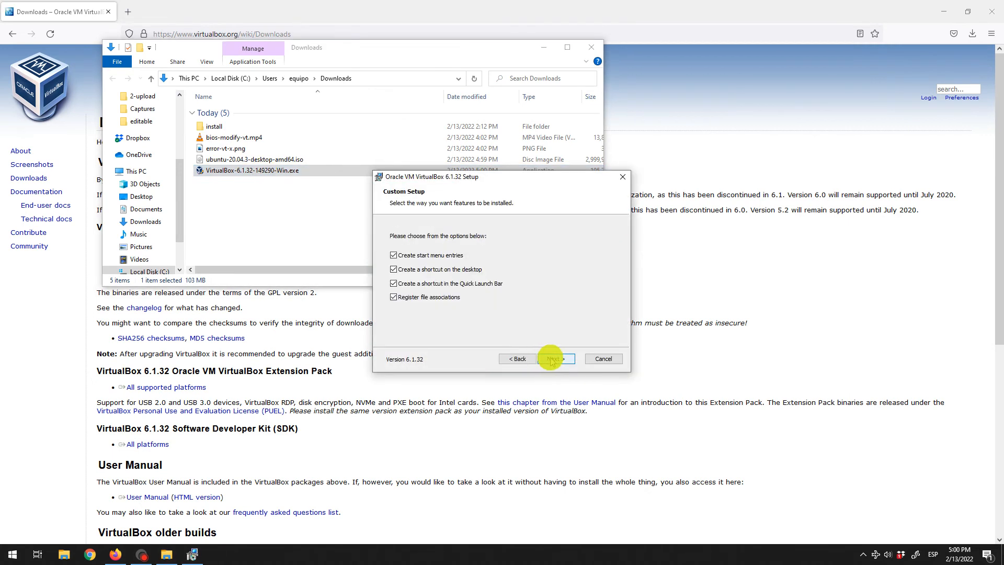
{"action": "left_click", "coordinate": [552, 360]}
{"action": "left_click", "coordinate": [555, 359]}
{"action": "left_click", "coordinate": [556, 360]}
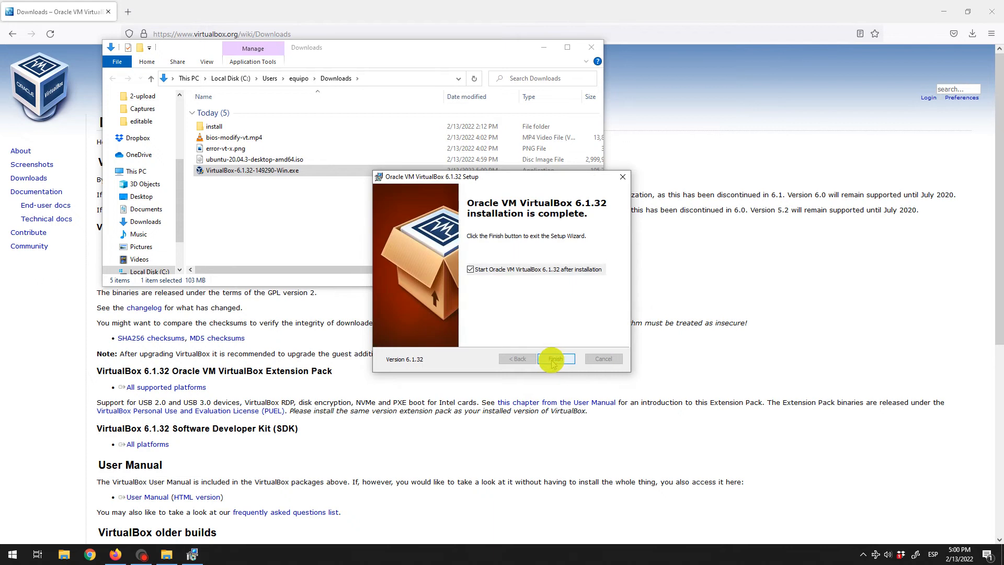
{"action": "left_click", "coordinate": [553, 360]}
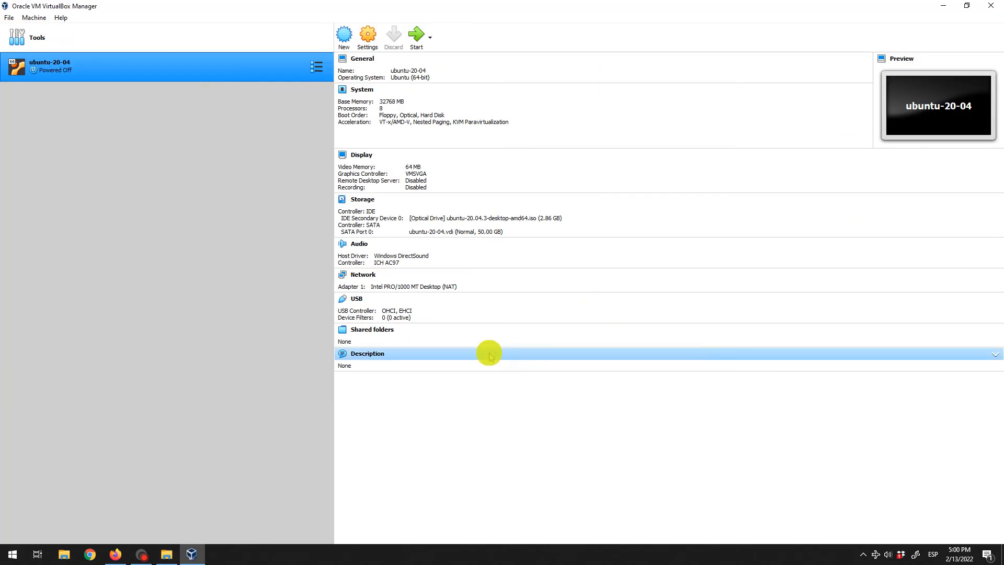
Remove the old ubuntu-20-04 machine from the VirtualBox Manager list
{"action": "right_click", "coordinate": [193, 62]}
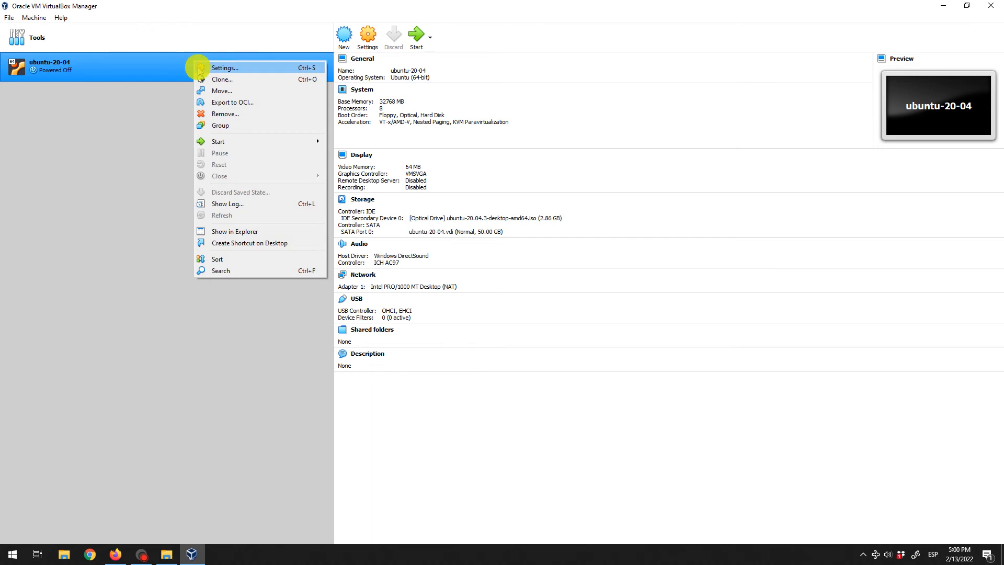
{"action": "left_click", "coordinate": [225, 115]}
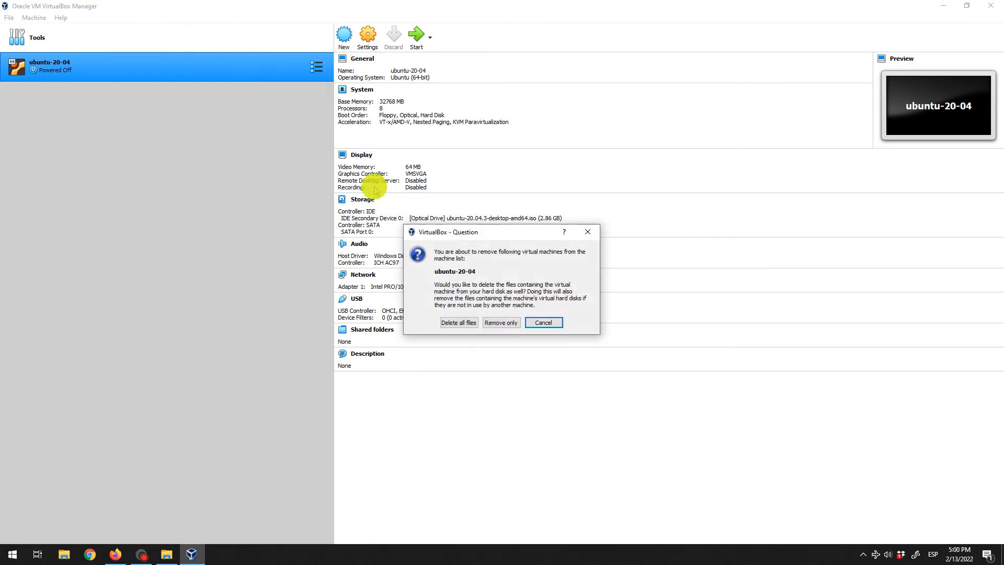
{"action": "left_click", "coordinate": [472, 324]}
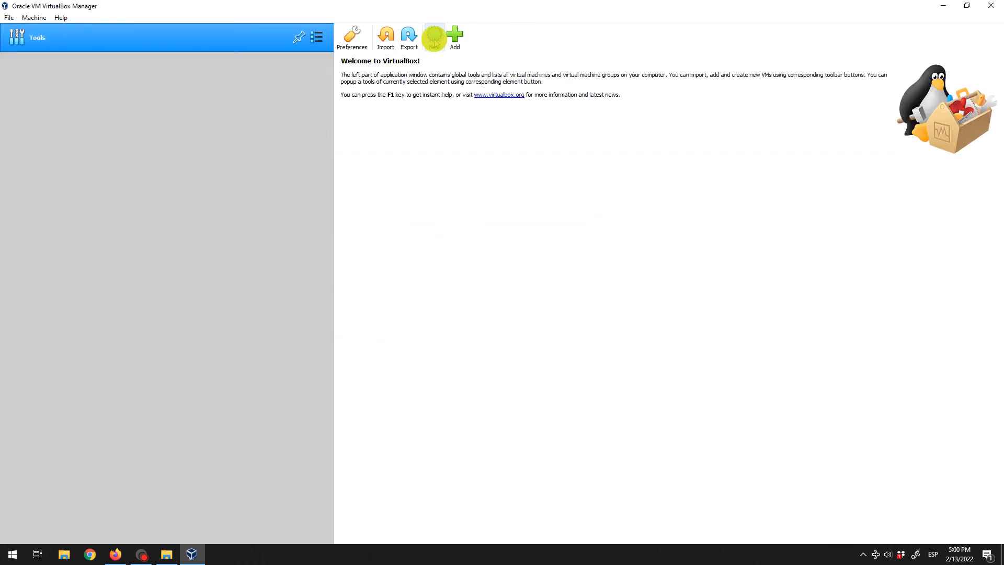
Start a new Ubuntu 64-bit VM named ubuntu-20-04 with 32768 MB of memory
{"action": "left_click", "coordinate": [433, 41]}
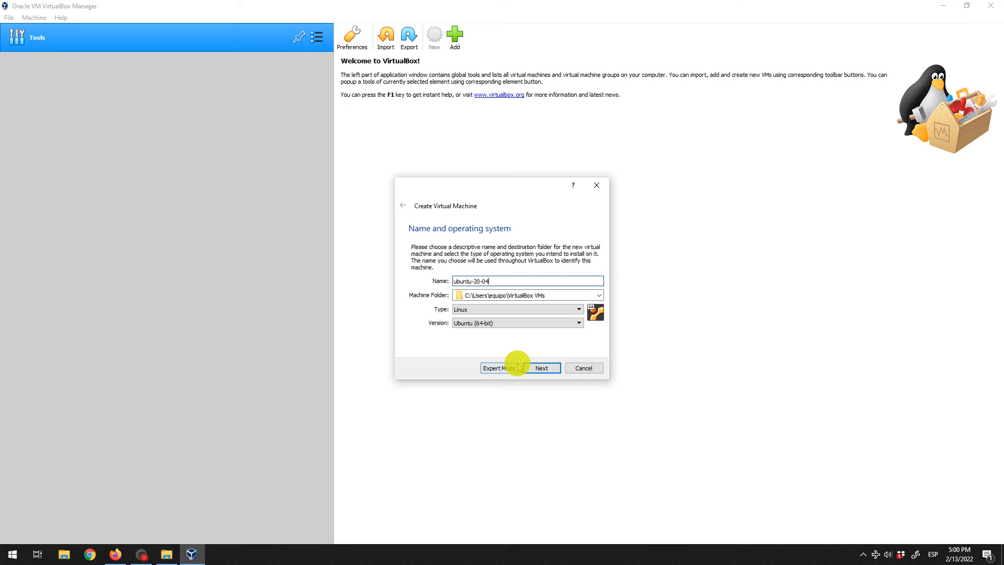
{"action": "left_click", "coordinate": [538, 366]}
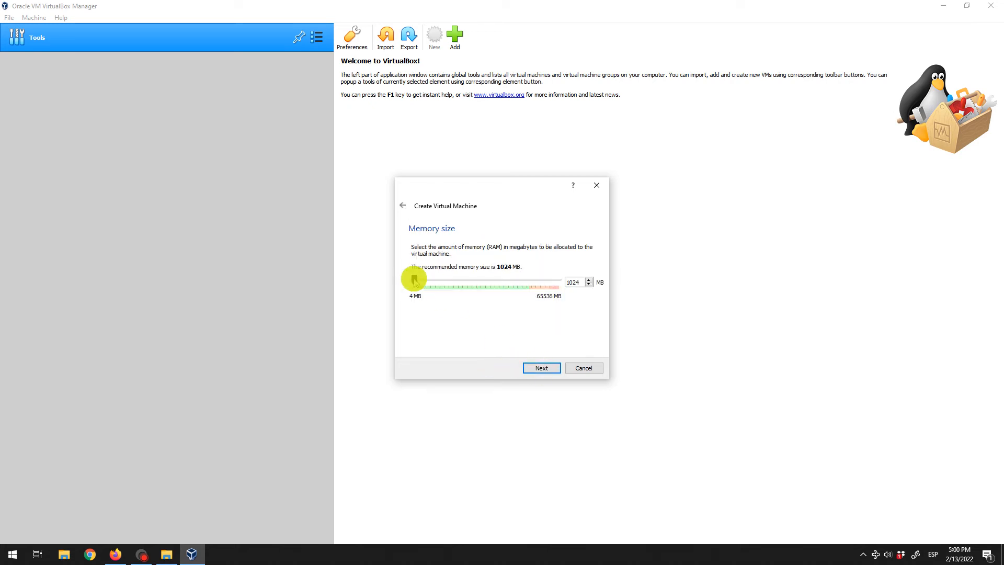
{"action": "left_click_drag", "start_coordinate": [415, 281], "coordinate": [491, 284]}
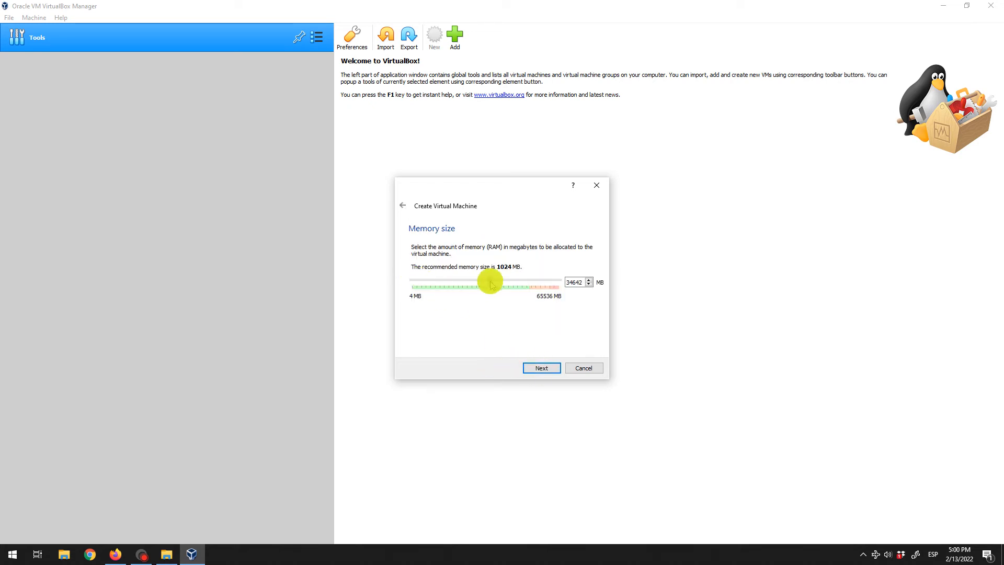
{"action": "left_click", "coordinate": [542, 368]}
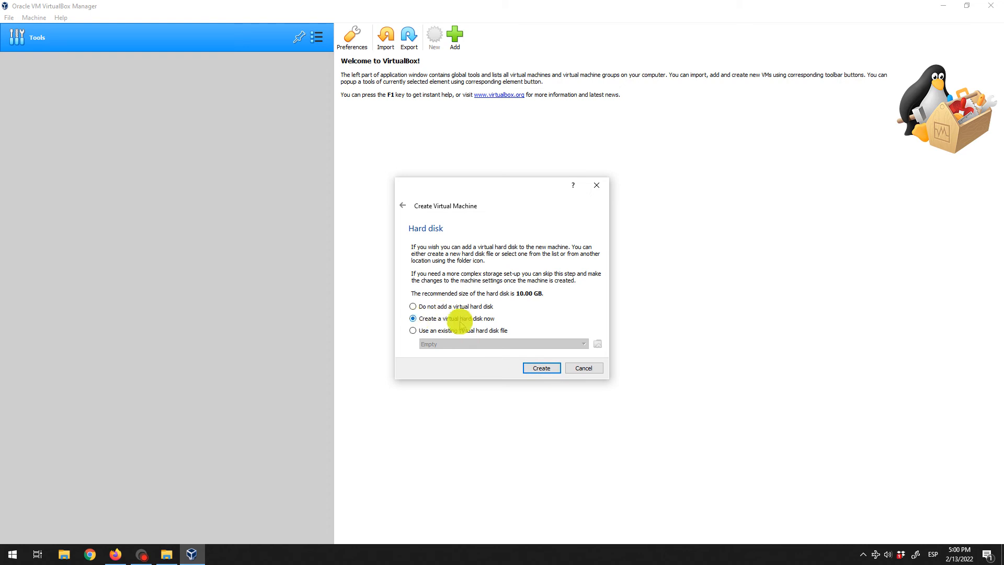
Give ubuntu-20-04 a new dynamically allocated 50.00 GB VDI disk and create the VM
{"action": "left_click", "coordinate": [544, 369]}
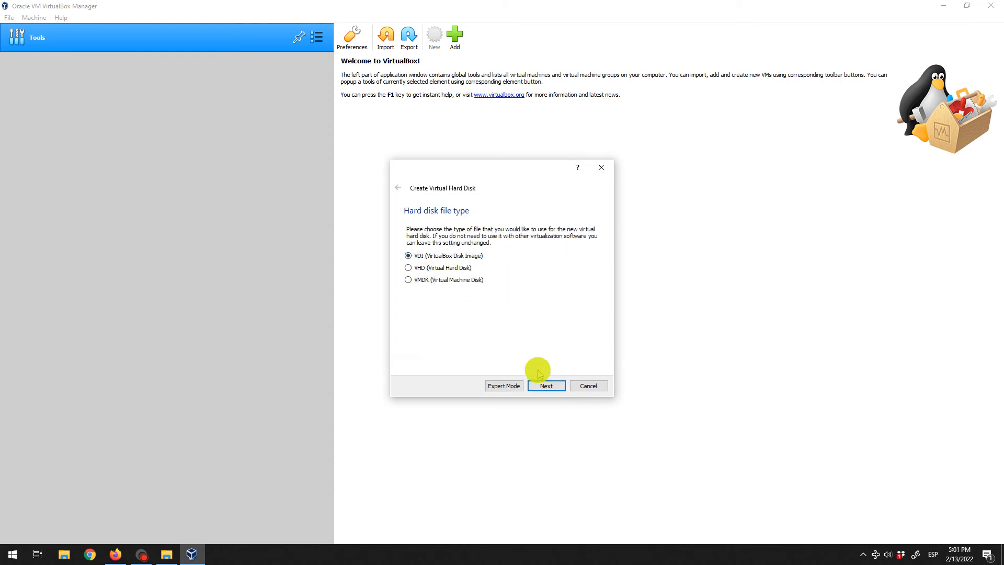
{"action": "left_click", "coordinate": [544, 387]}
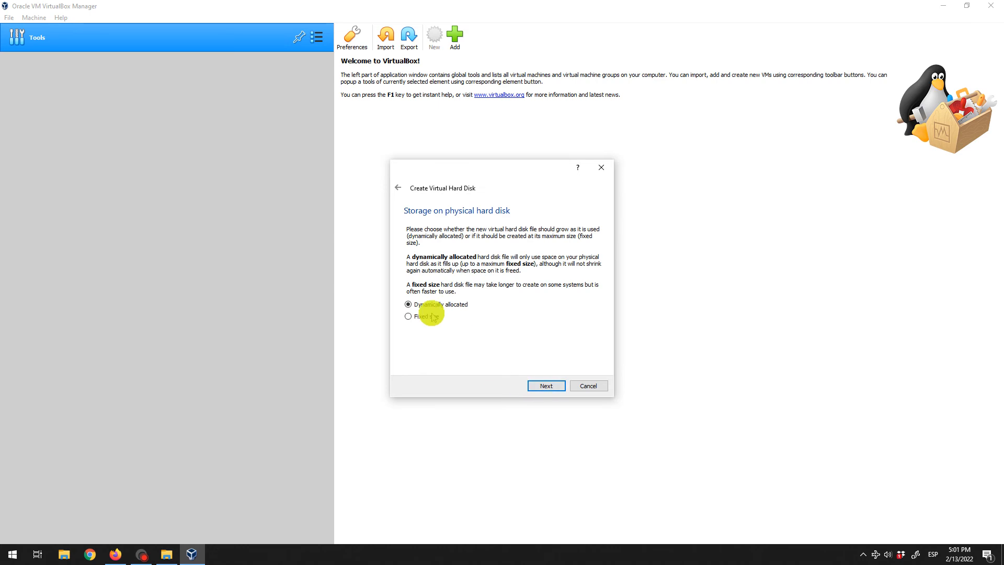
{"action": "left_click", "coordinate": [544, 386]}
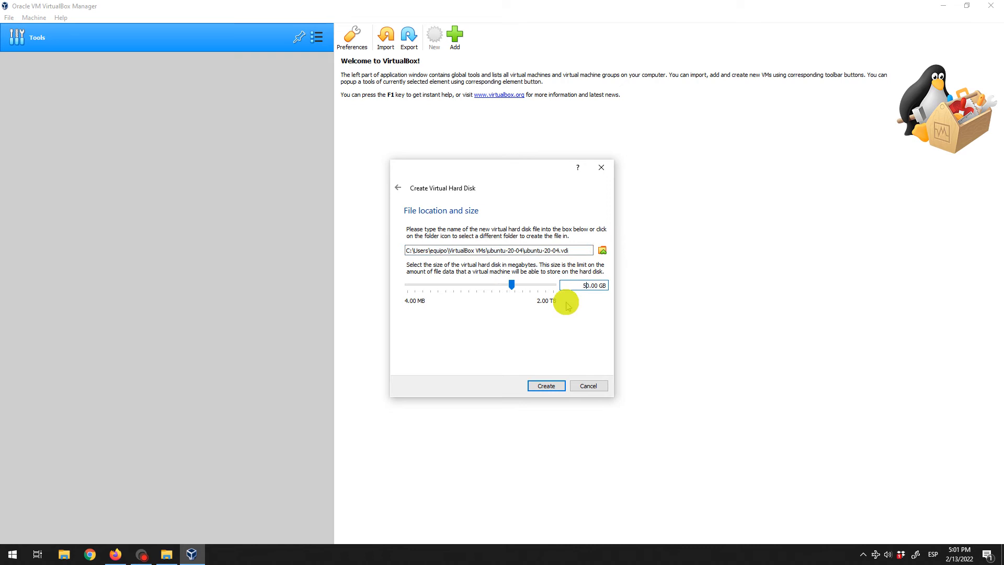
{"action": "left_click", "coordinate": [538, 394]}
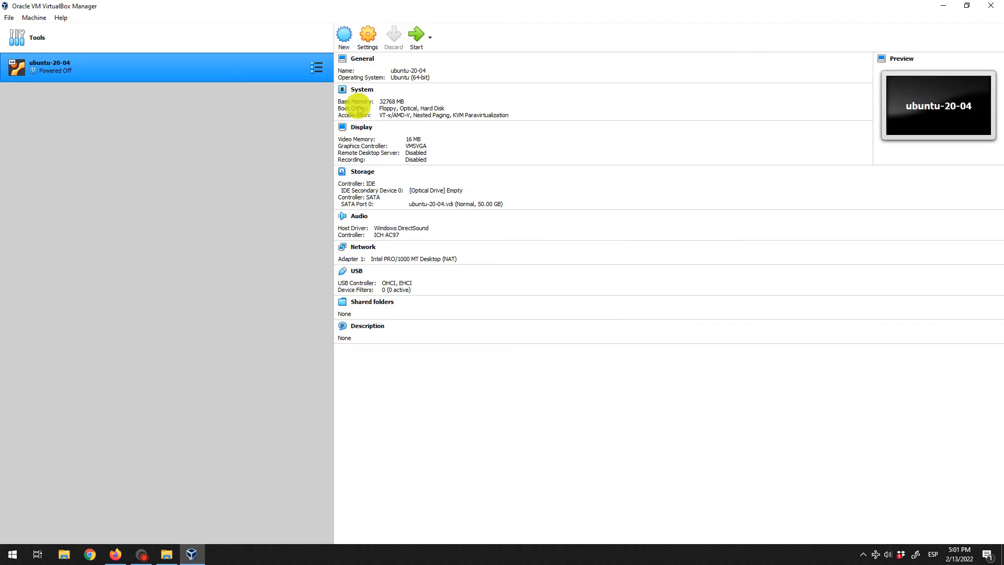
In the ubuntu-20-04 settings, give the VM 6 processors
{"action": "left_click", "coordinate": [368, 37]}
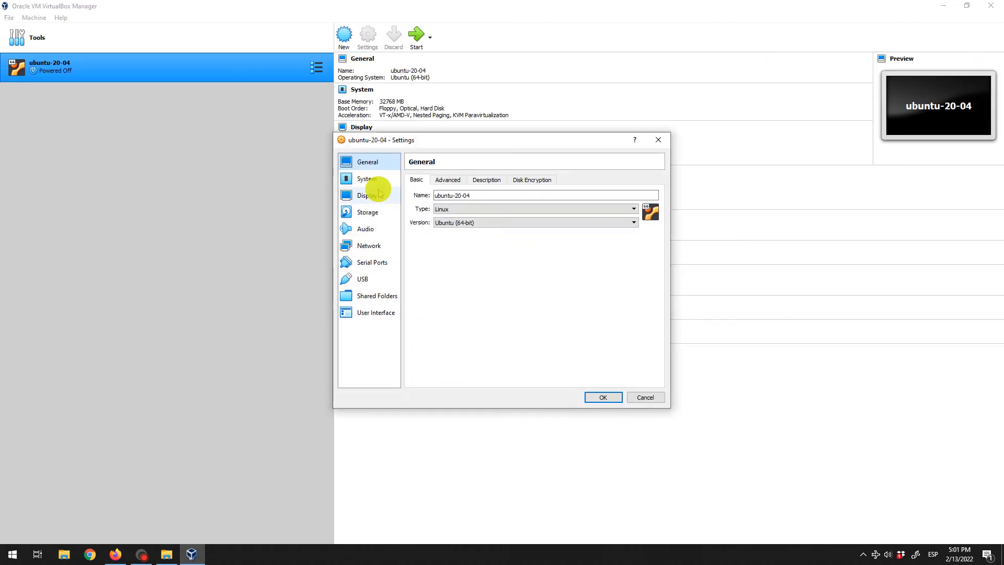
{"action": "left_click", "coordinate": [447, 180]}
{"action": "left_click", "coordinate": [487, 180]}
{"action": "left_click", "coordinate": [521, 180]}
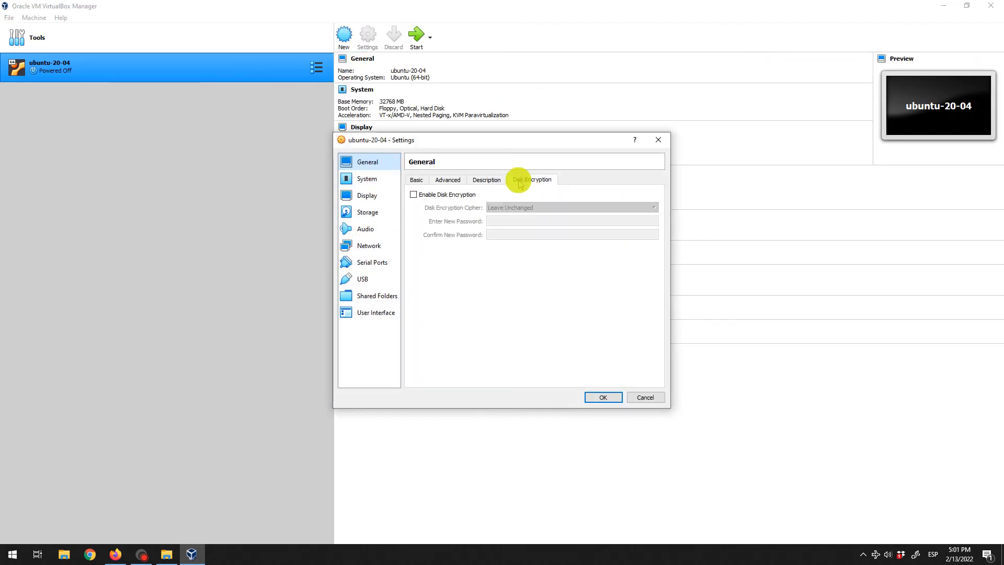
{"action": "left_click", "coordinate": [368, 179]}
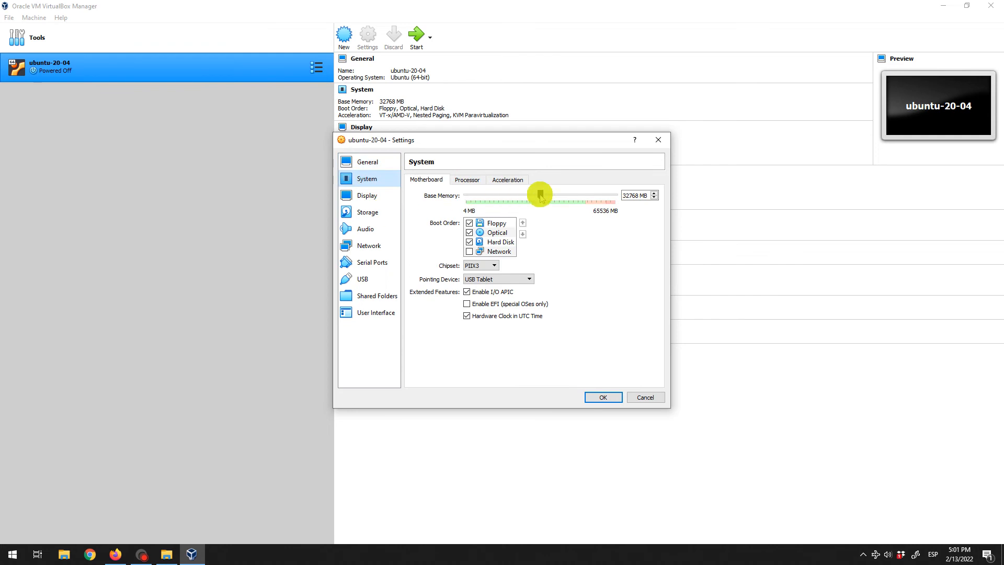
{"action": "left_click", "coordinate": [469, 180]}
{"action": "left_click_drag", "start_coordinate": [466, 196], "coordinate": [526, 196]}
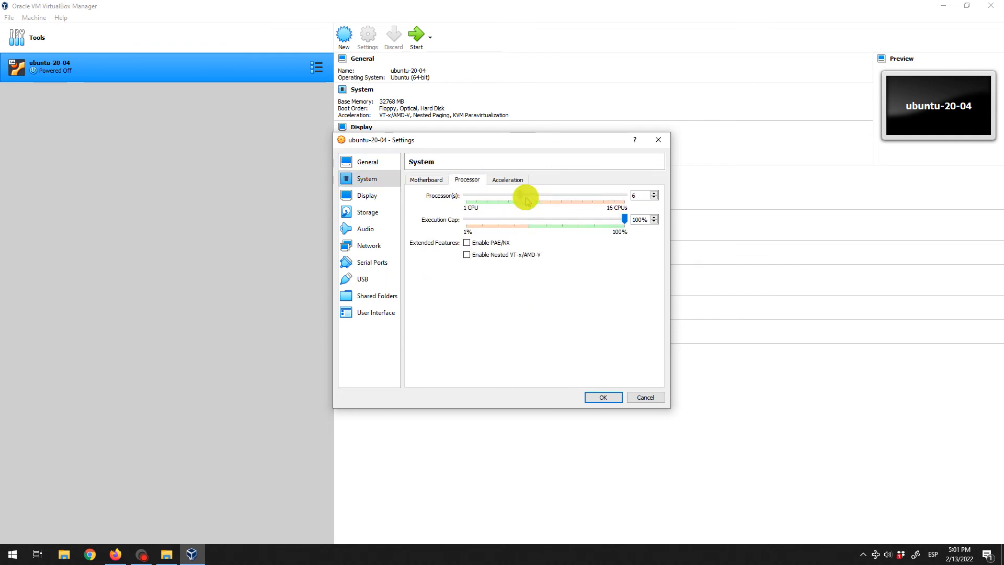
{"action": "left_click", "coordinate": [505, 180]}
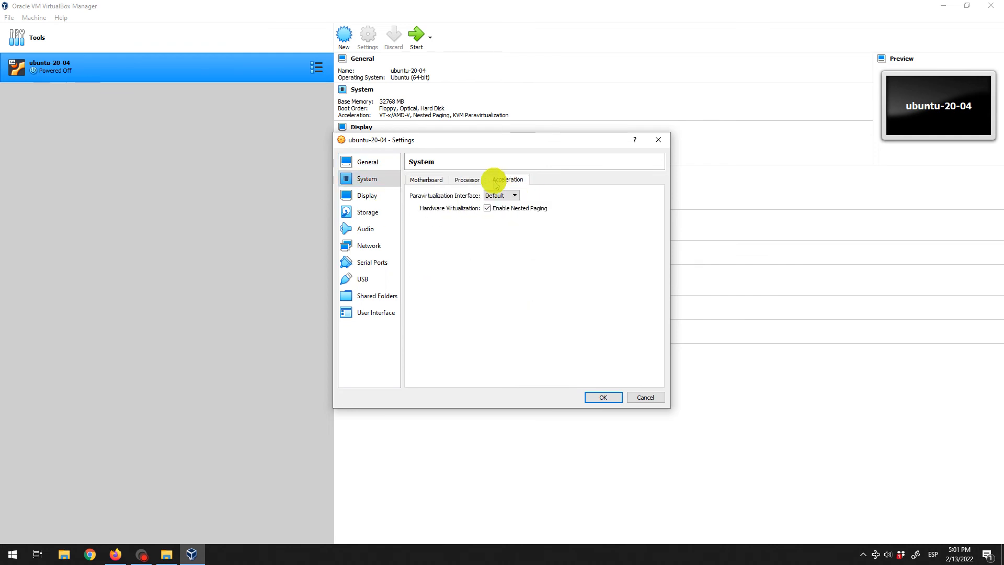
{"action": "left_click", "coordinate": [451, 180]}
{"action": "left_click", "coordinate": [444, 181]}
Raise the display's video memory to 64 MB
{"action": "left_click", "coordinate": [365, 195]}
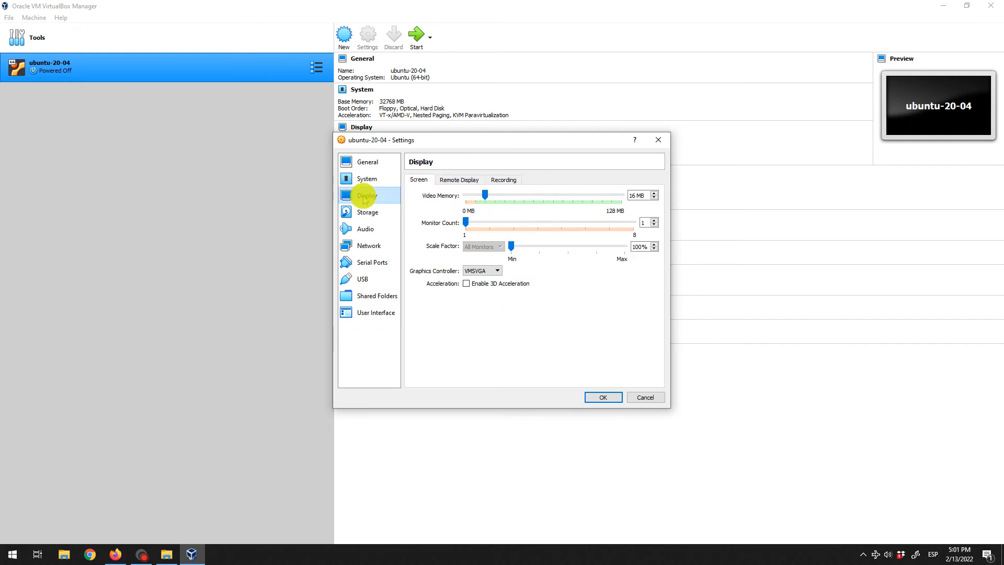
{"action": "left_click_drag", "start_coordinate": [485, 195], "coordinate": [532, 198]}
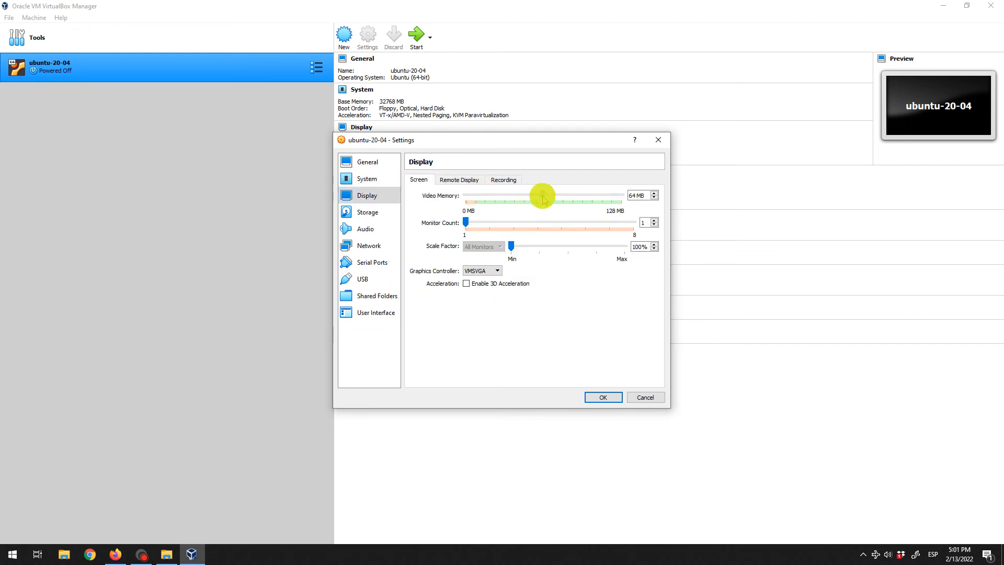
{"action": "left_click", "coordinate": [474, 180]}
Load ubuntu-20.04.3-desktop-amd64.iso into the VM's empty optical drive
{"action": "left_click", "coordinate": [497, 179]}
{"action": "left_click", "coordinate": [371, 212]}
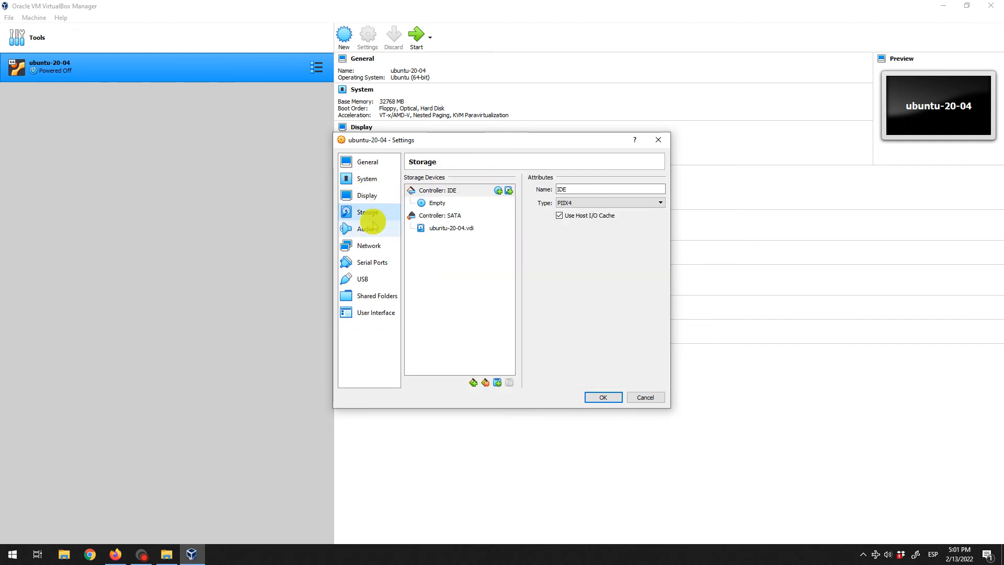
{"action": "left_click", "coordinate": [439, 203]}
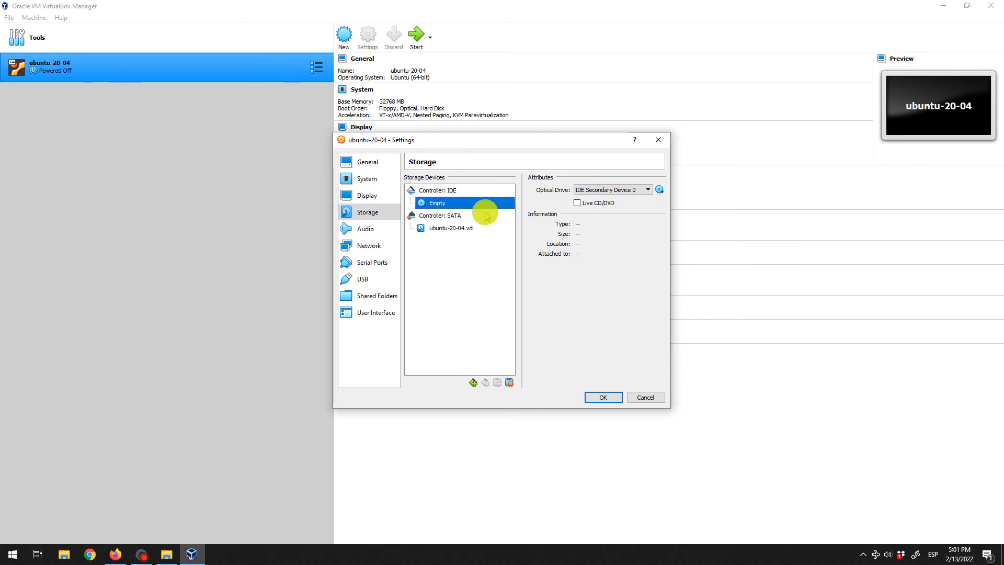
{"action": "left_click", "coordinate": [659, 191]}
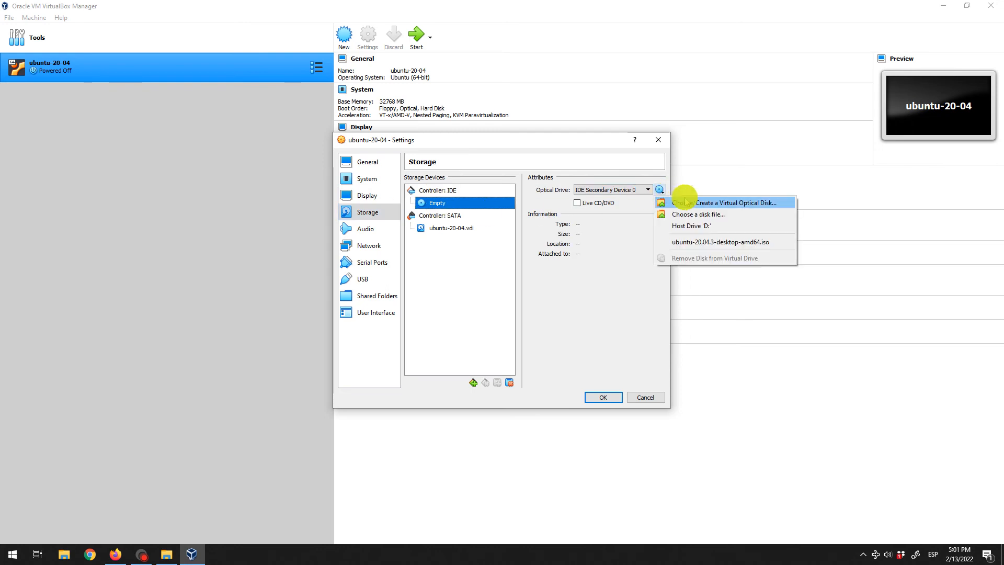
{"action": "left_click", "coordinate": [737, 214]}
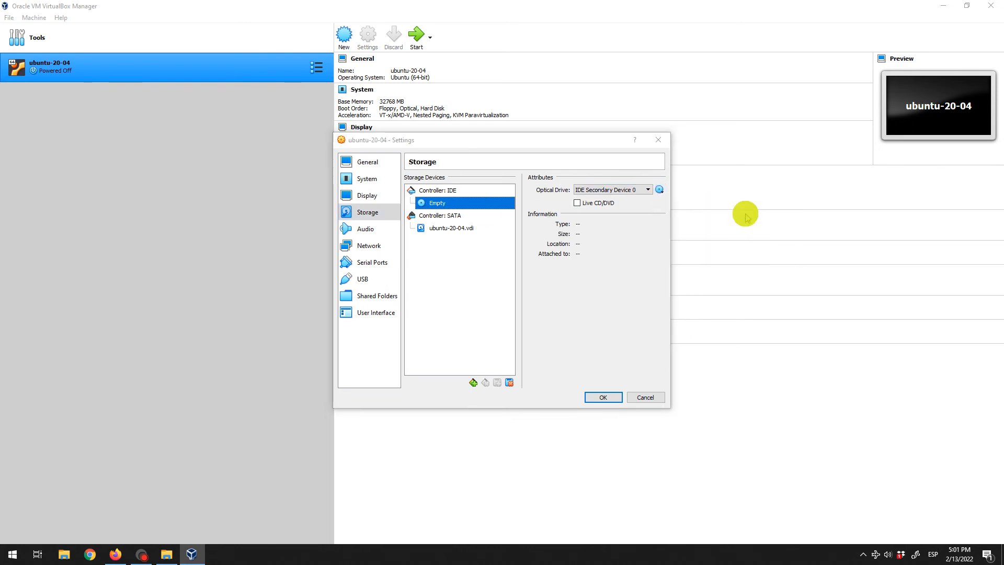
{"action": "double_click", "coordinate": [520, 243]}
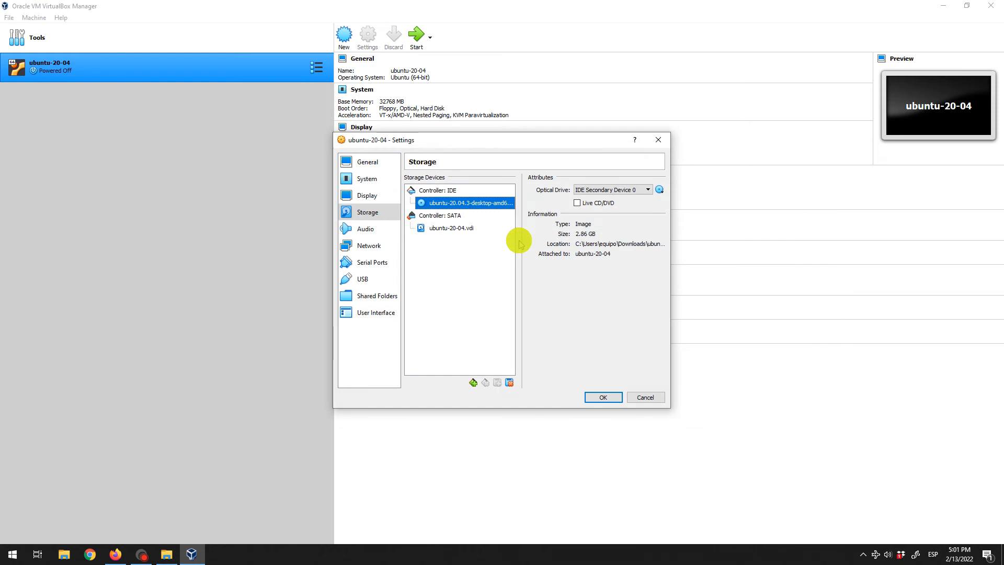
Review audio, network, serial, USB, shared folder and user interface settings, then save
{"action": "left_click", "coordinate": [366, 228]}
{"action": "left_click", "coordinate": [368, 245]}
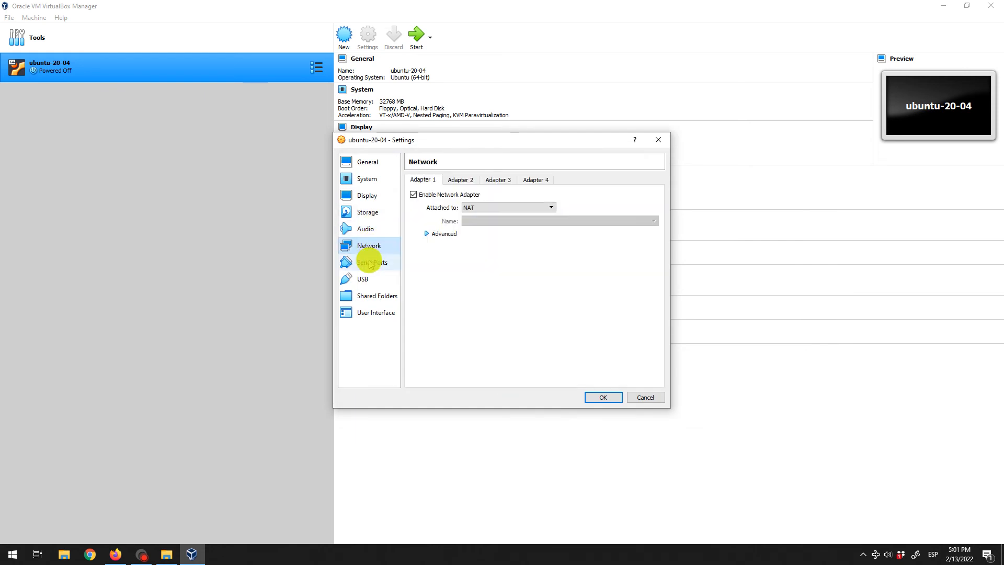
{"action": "left_click", "coordinate": [369, 262]}
{"action": "left_click", "coordinate": [366, 279]}
{"action": "left_click", "coordinate": [368, 296]}
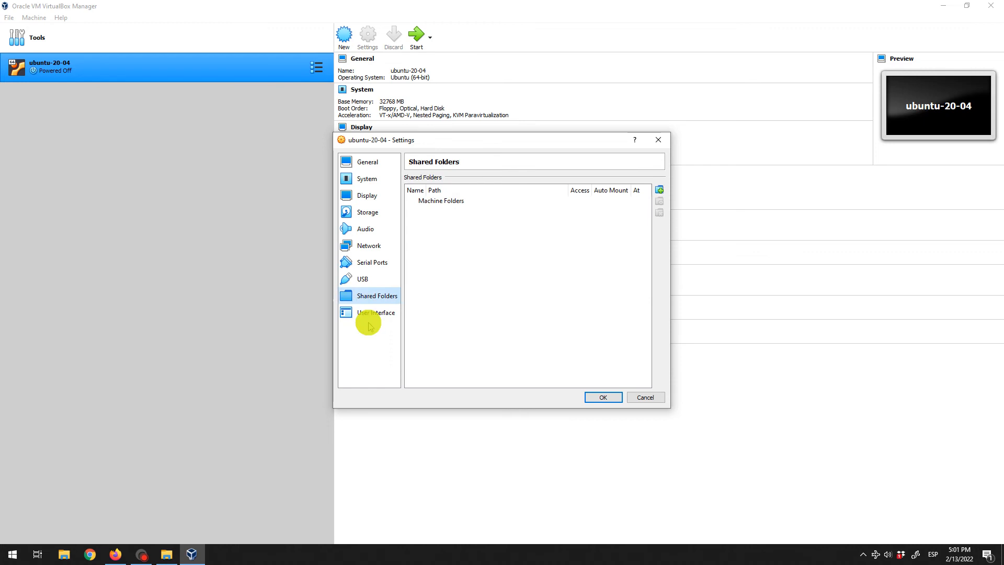
{"action": "left_click", "coordinate": [373, 312]}
{"action": "left_click", "coordinate": [601, 397]}
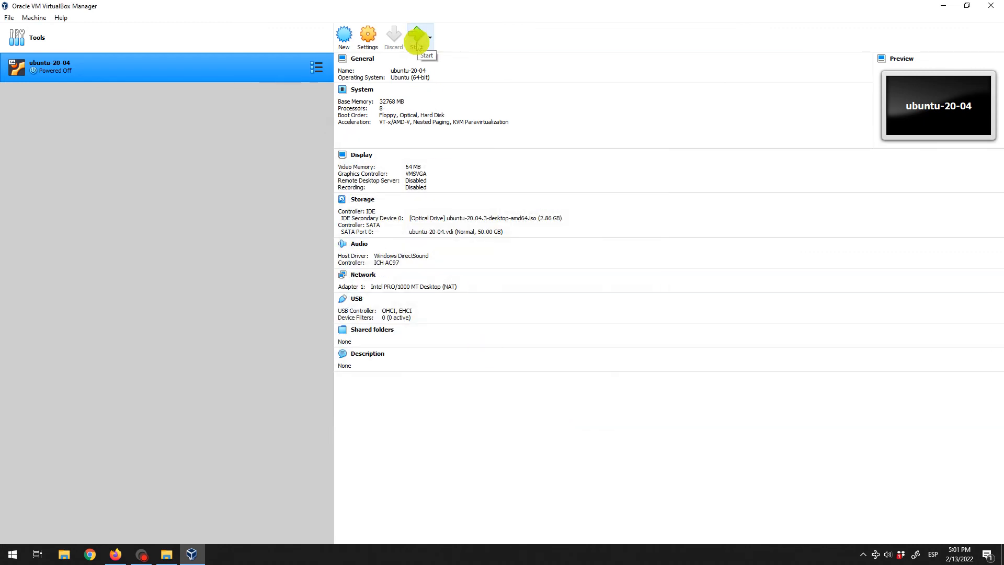
Open error-vt-x.png from Downloads in a maximized Photos window, then select bios-modify-vt.mp4
{"action": "left_click", "coordinate": [166, 554]}
{"action": "left_click", "coordinate": [236, 149]}
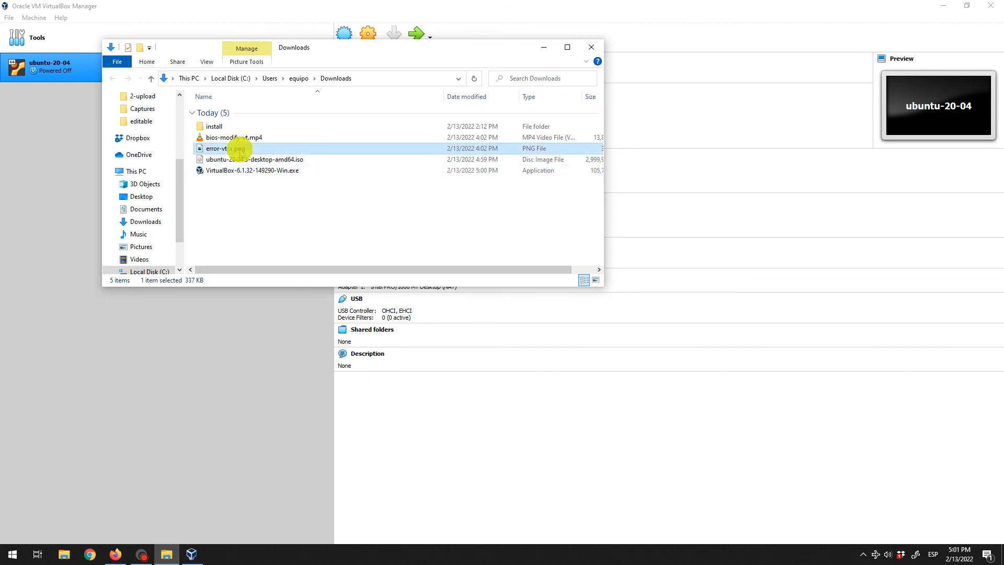
{"action": "double_click", "coordinate": [236, 149]}
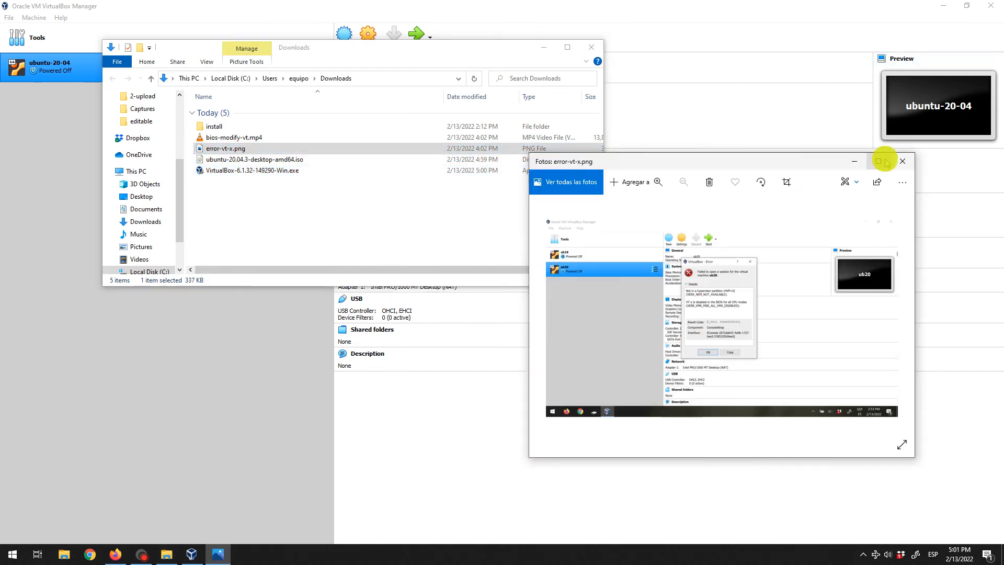
{"action": "left_click", "coordinate": [886, 161]}
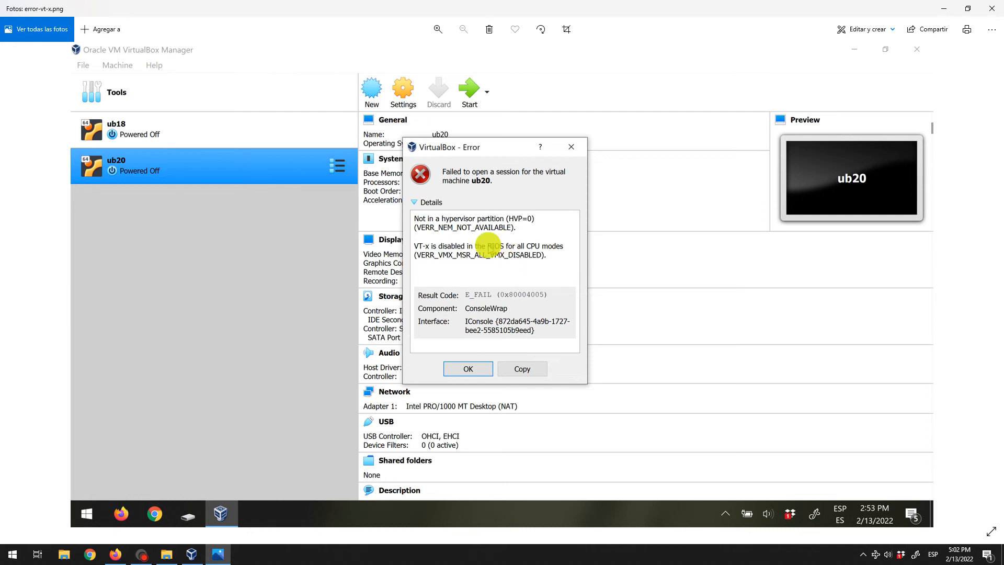
{"action": "key", "text": "alt+Tab"}
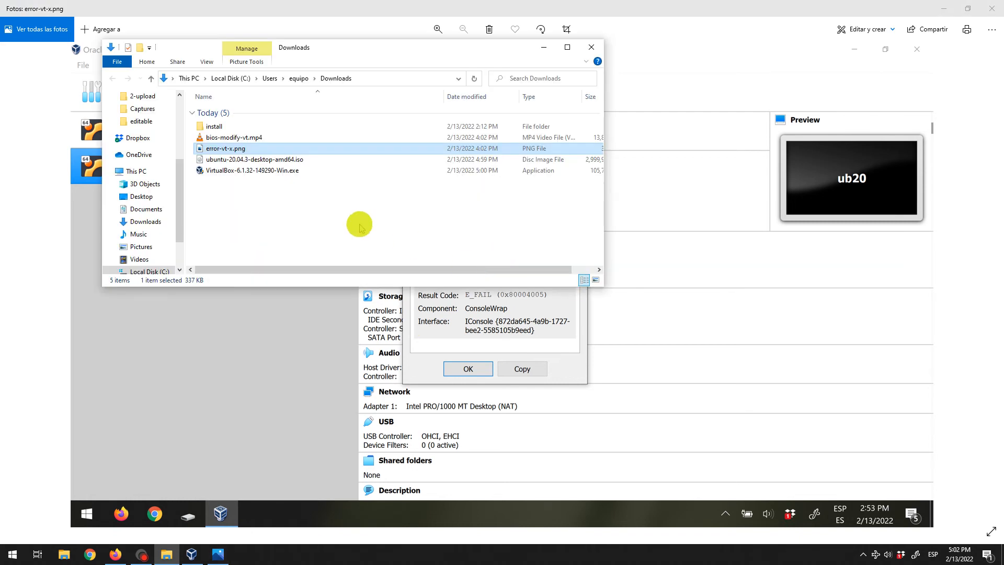
{"action": "left_click", "coordinate": [239, 137]}
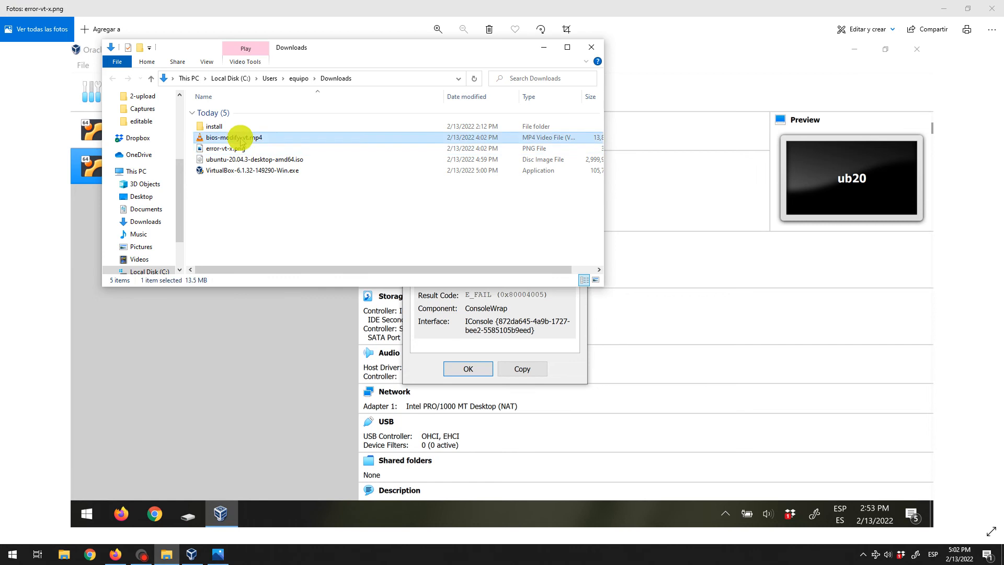
Watch bios-modify-vt.mp4 in VLC, then close VLC and the Downloads window
{"action": "key", "text": "Return"}
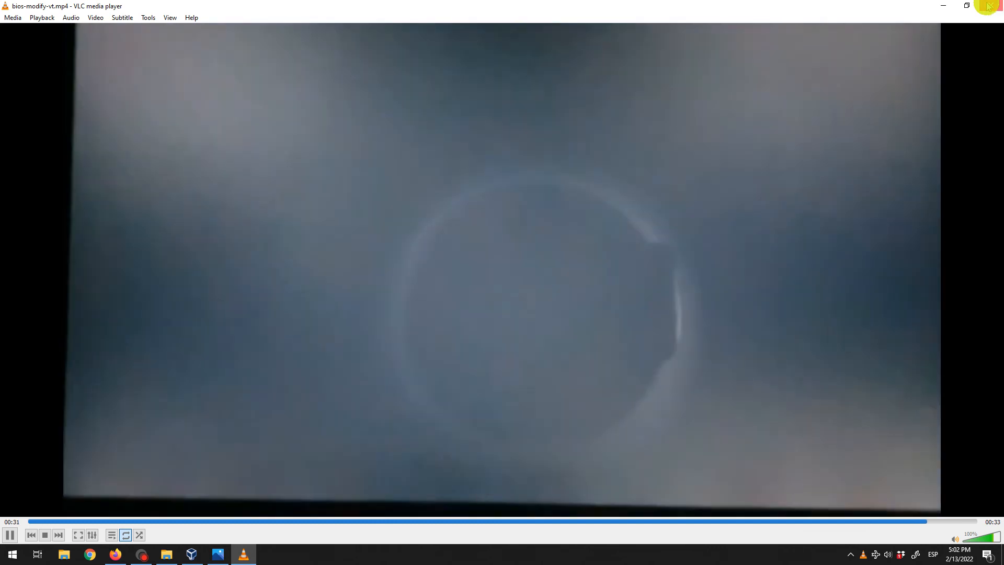
{"action": "left_click", "coordinate": [988, 6]}
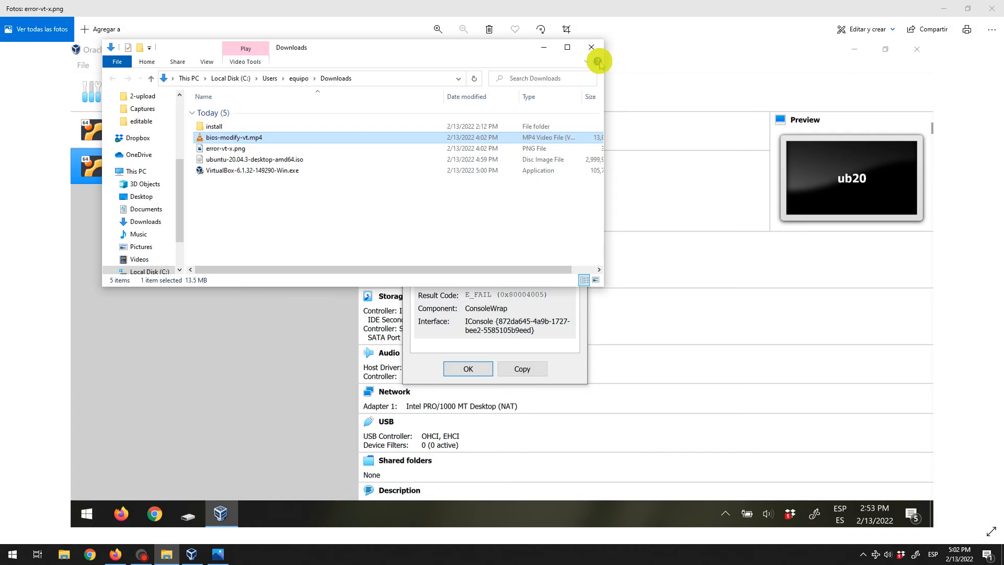
{"action": "left_click", "coordinate": [587, 47]}
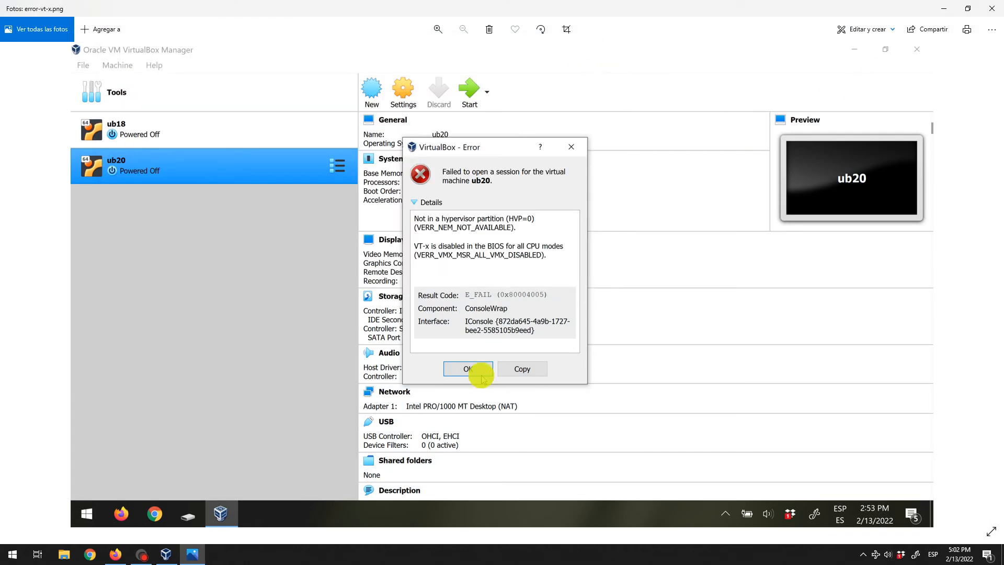
Close Photos and run ubuntu-20-04 maximized, dismissing the keyboard and mouse notices
{"action": "left_click", "coordinate": [996, 9]}
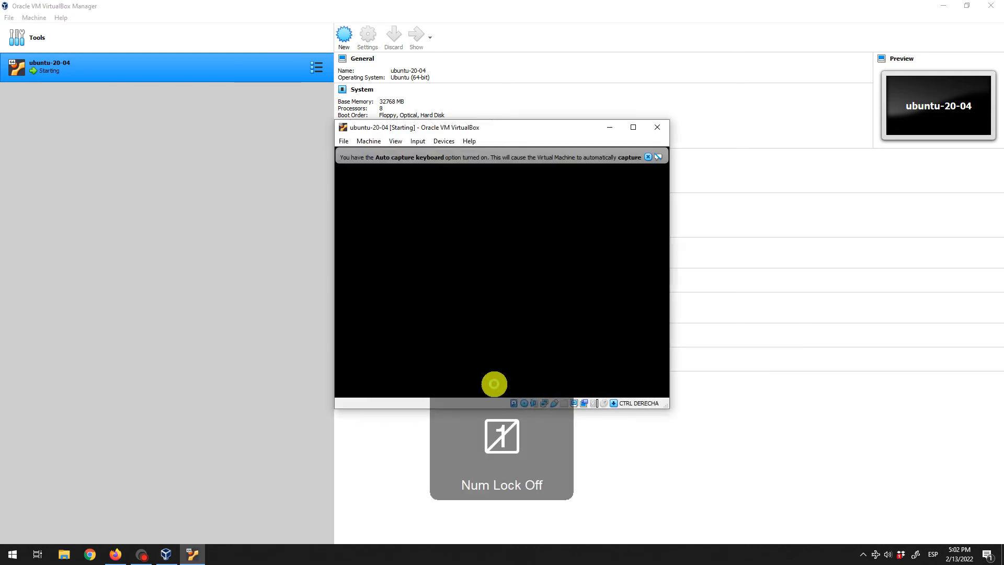
{"action": "left_click", "coordinate": [648, 157]}
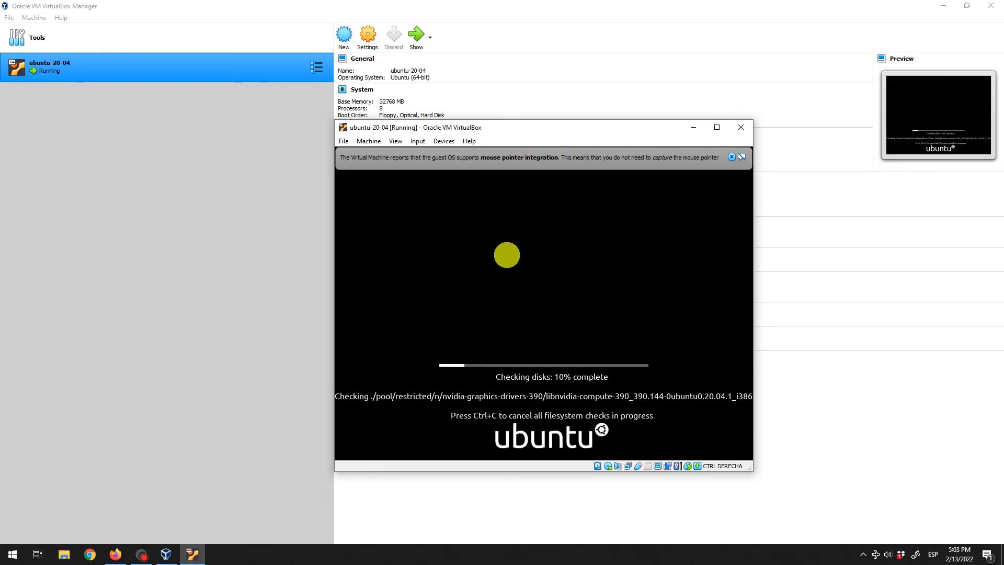
{"action": "left_click", "coordinate": [717, 127]}
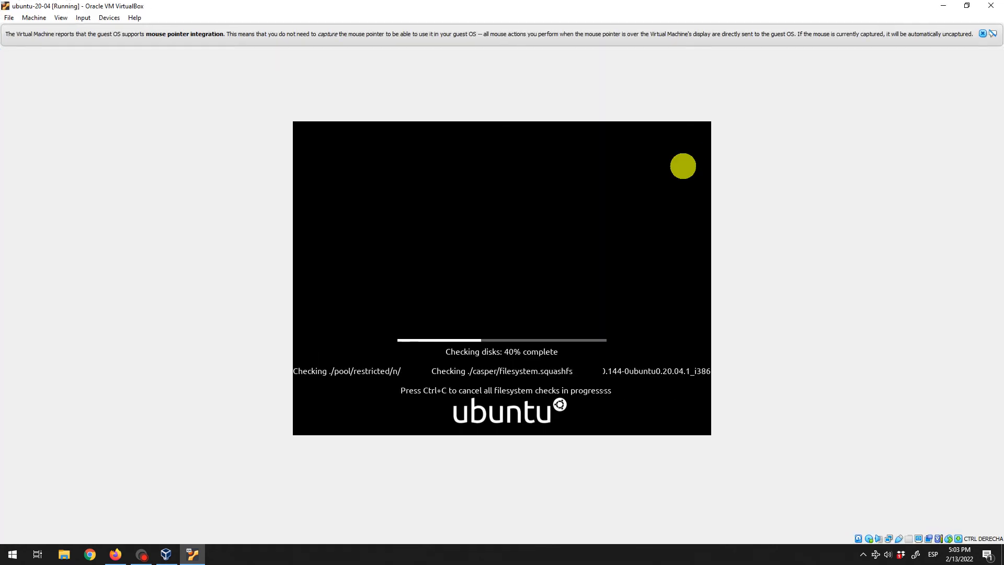
{"action": "left_click", "coordinate": [986, 34]}
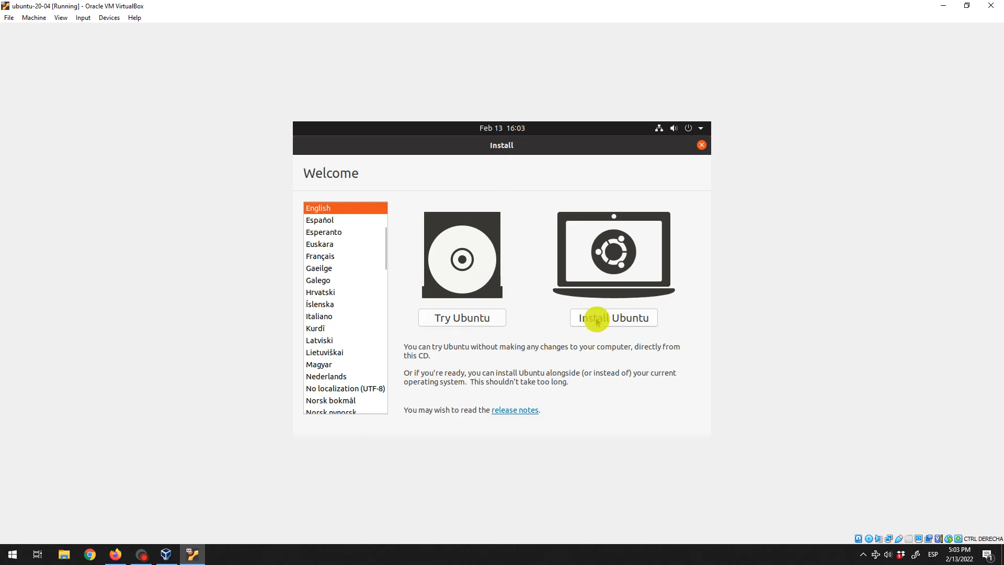
Choose Install Ubuntu and select the Spanish keyboard layout
{"action": "left_click", "coordinate": [597, 320]}
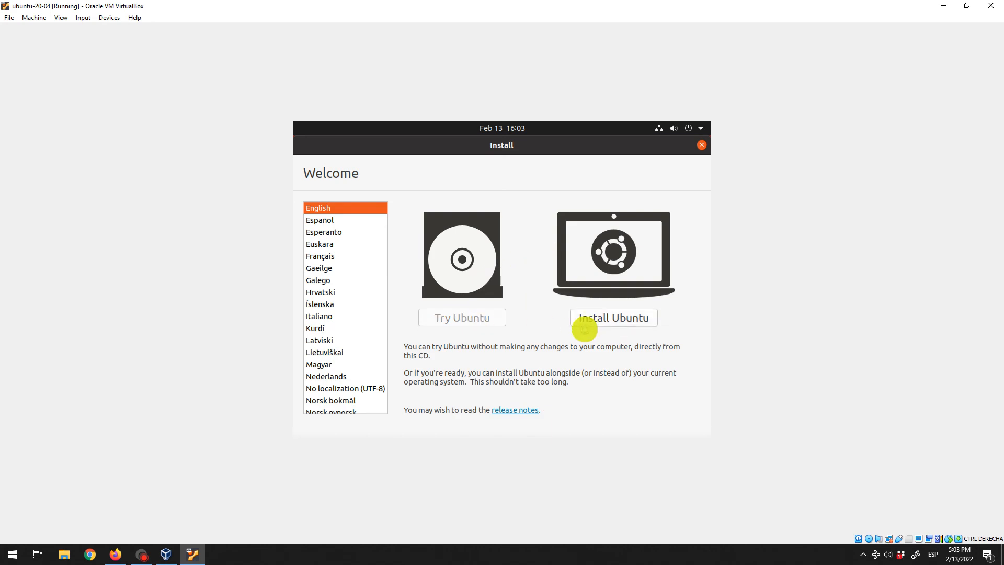
{"action": "scroll", "coordinate": [344, 285], "scroll_direction": "up", "scroll_amount": 5}
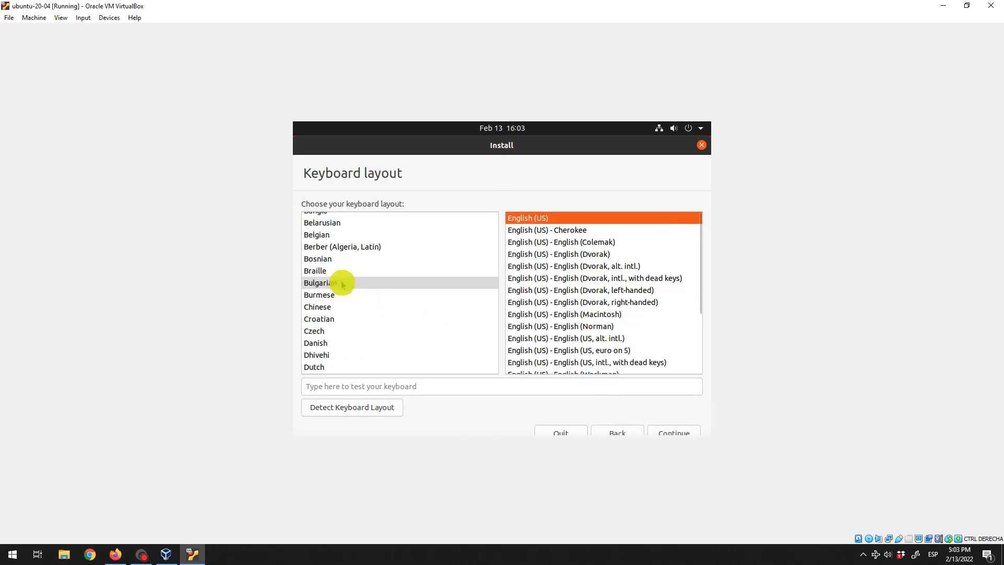
{"action": "scroll", "coordinate": [343, 283], "scroll_direction": "down", "scroll_amount": 10}
{"action": "scroll", "coordinate": [337, 293], "scroll_direction": "down", "scroll_amount": 10}
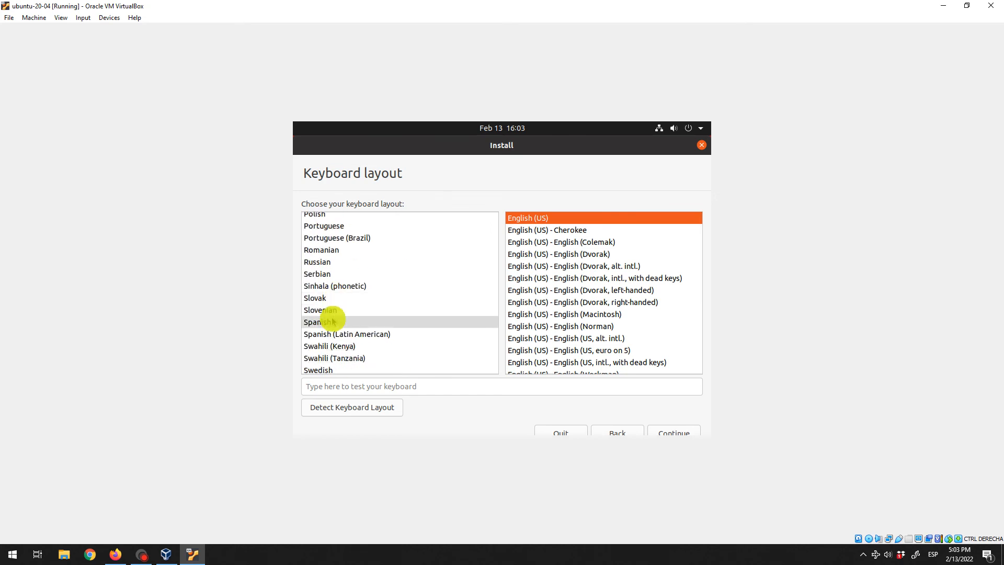
{"action": "left_click", "coordinate": [331, 324]}
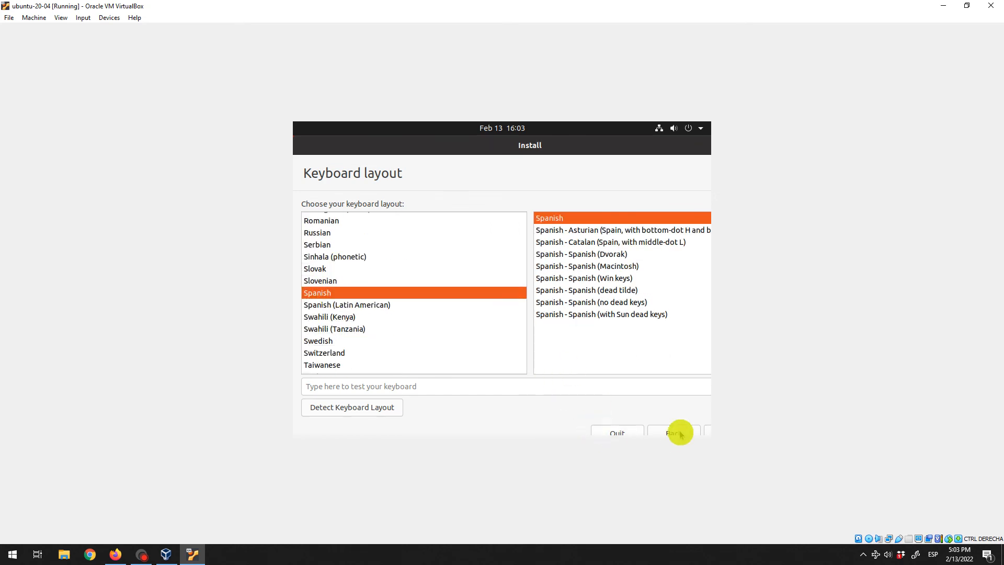
{"action": "left_click", "coordinate": [709, 431]}
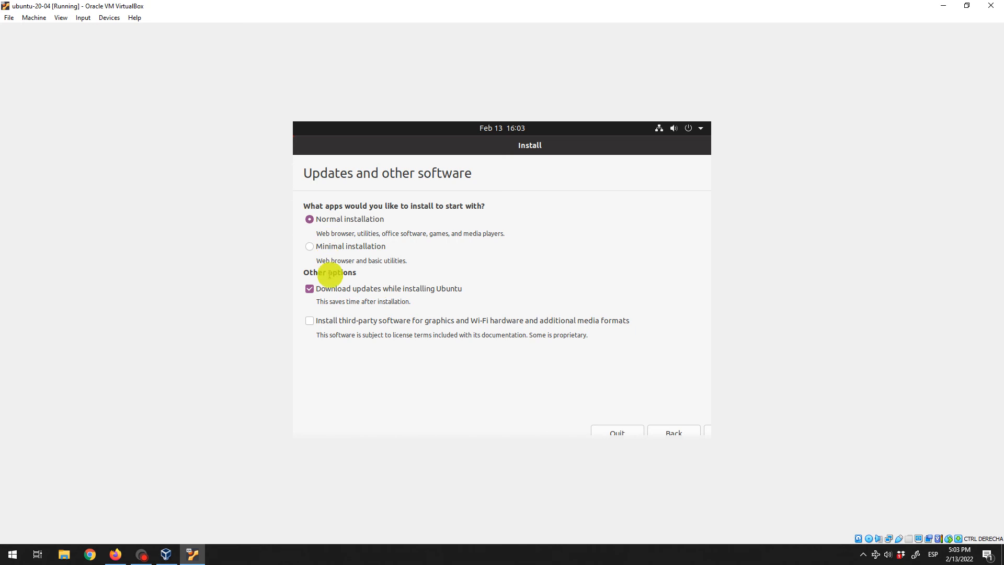
Include third-party software, erase the disk to install, and accept Madrid as the location
{"action": "left_click", "coordinate": [318, 321]}
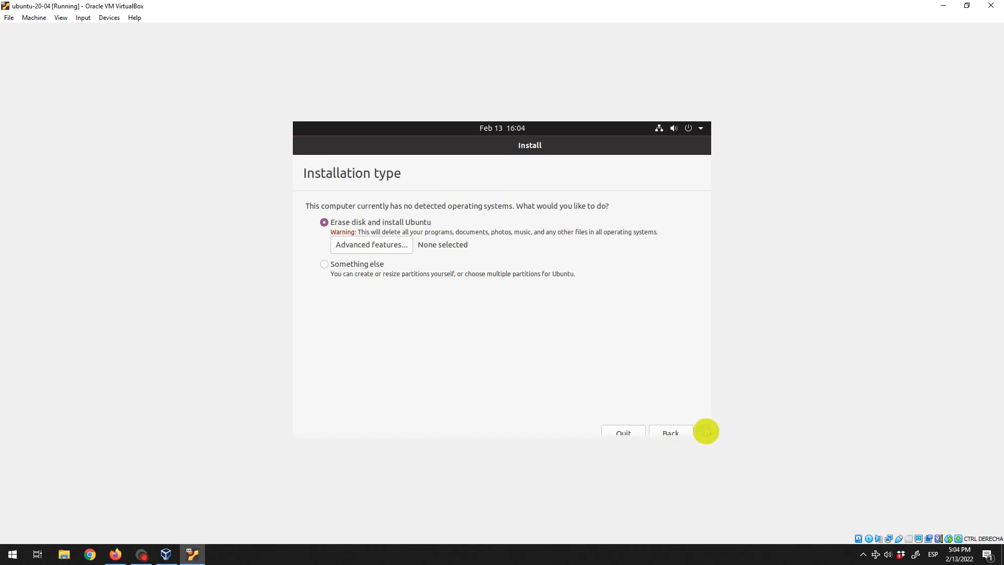
{"action": "left_click", "coordinate": [706, 432]}
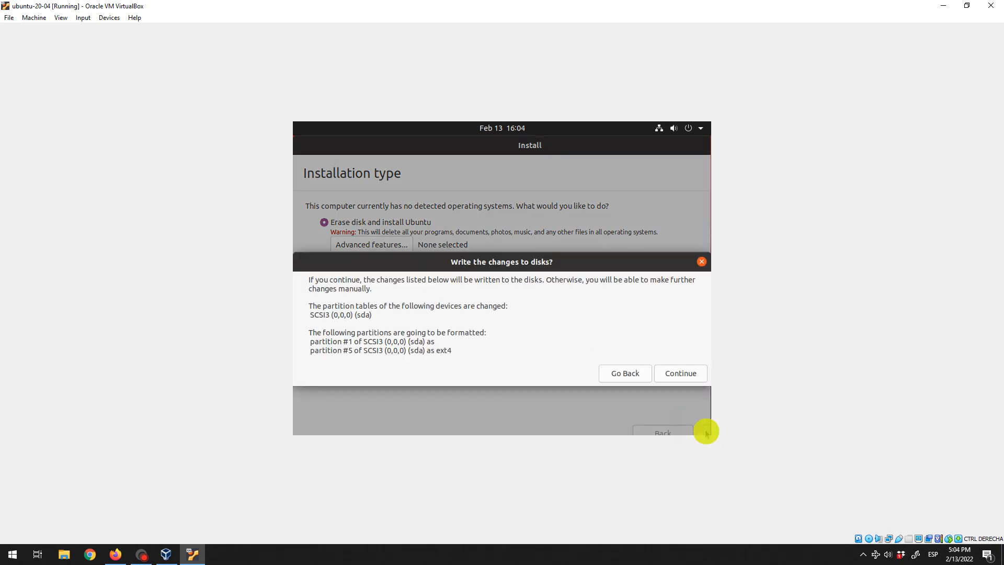
{"action": "left_click", "coordinate": [695, 380]}
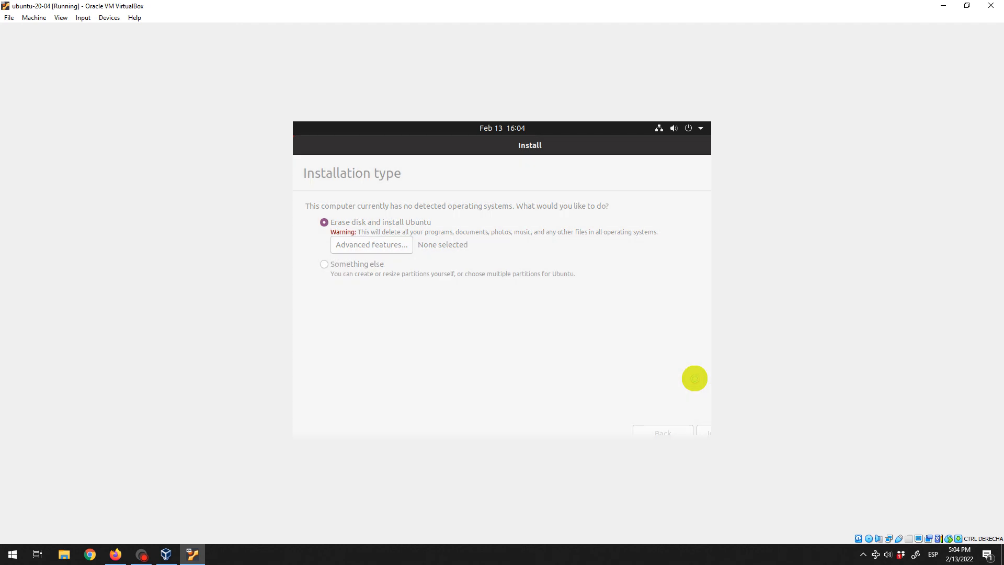
{"action": "left_click", "coordinate": [706, 430]}
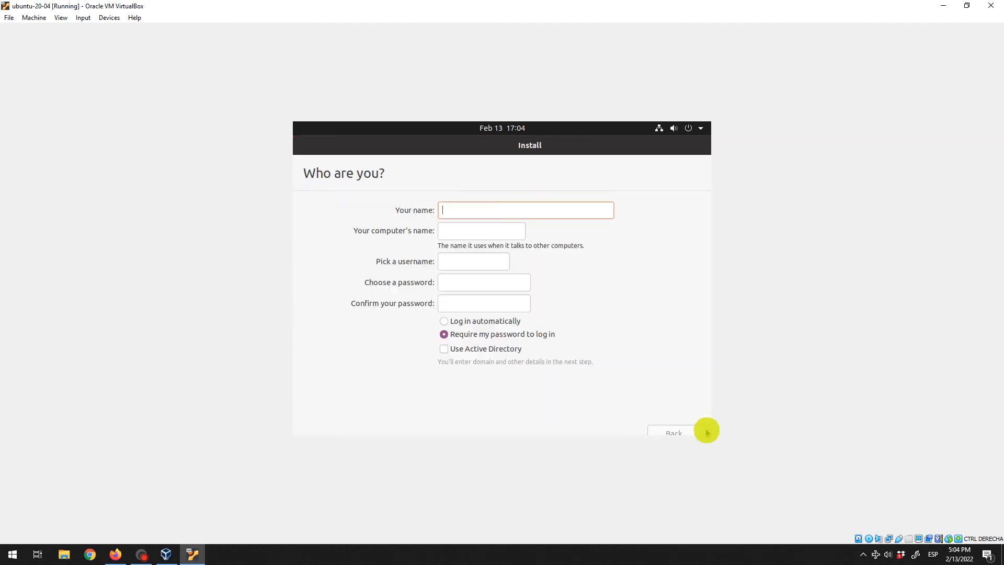
Fill in the account details for user 'test' and begin copying files
{"action": "type", "text": "test"}
{"action": "key", "text": "Tab"}
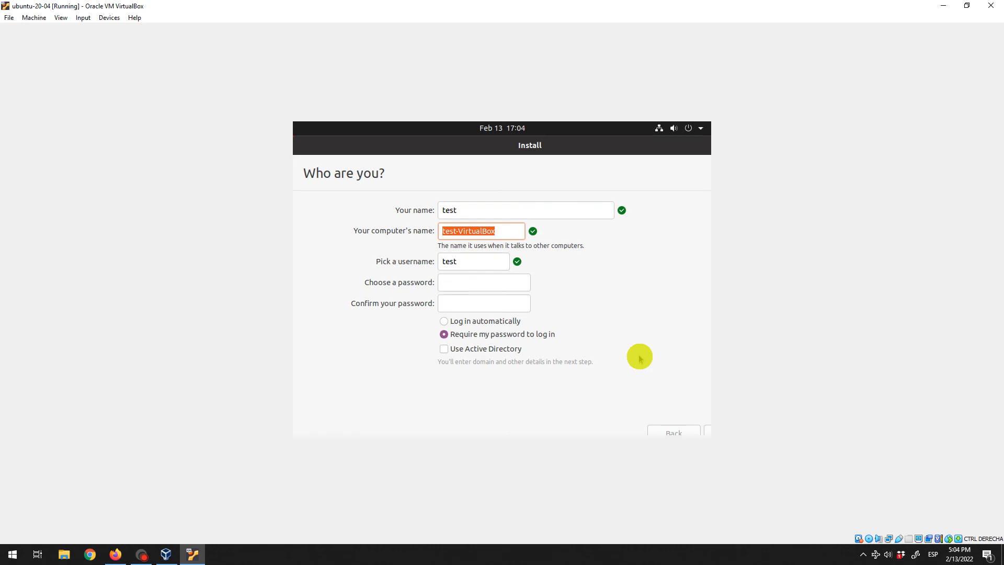
{"action": "key", "text": "Tab"}
{"action": "key", "text": "Tab"}
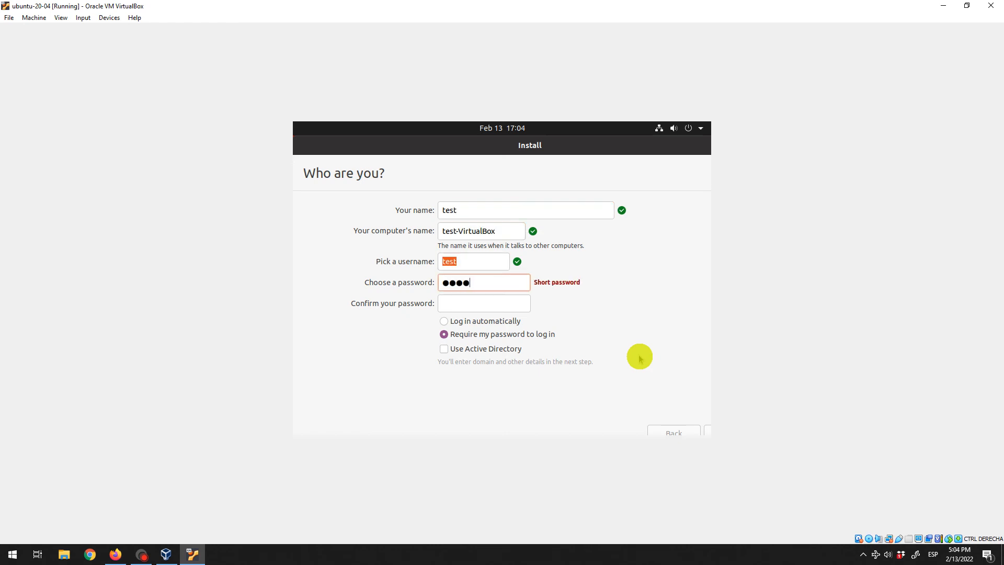
{"action": "key", "text": "Tab"}
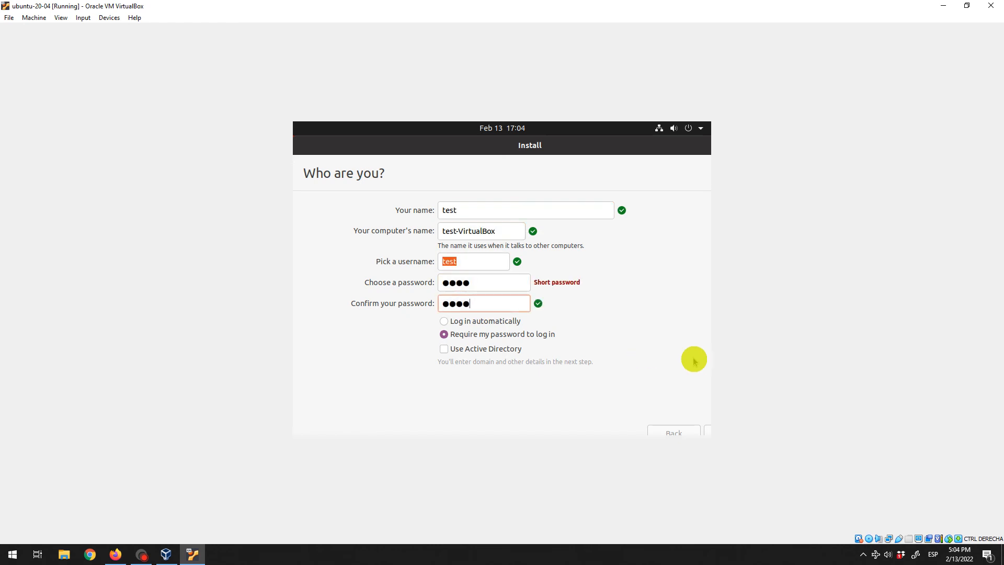
{"action": "left_click", "coordinate": [708, 429]}
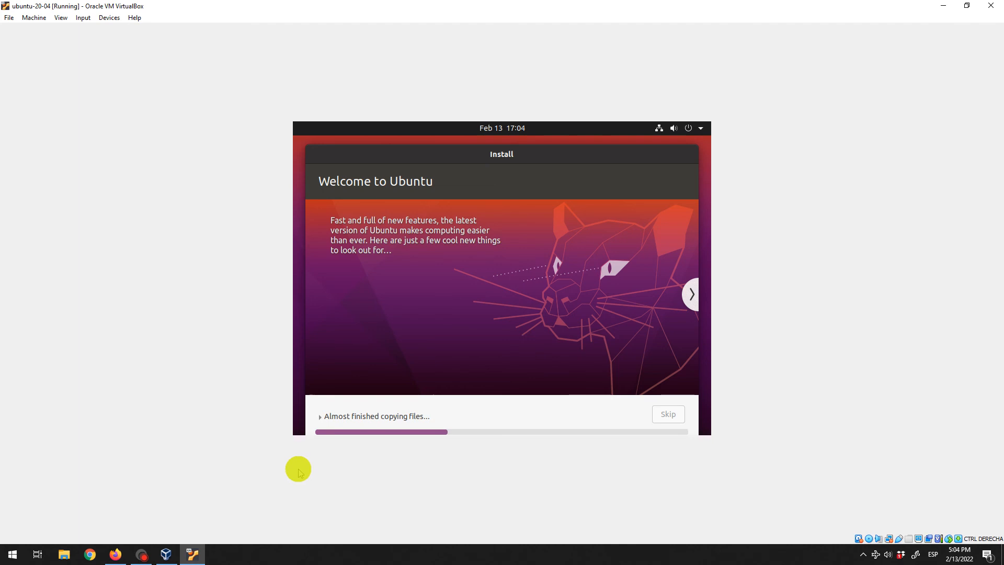
Restart the finished installation and continue past the remove-media prompt
{"action": "left_click", "coordinate": [138, 553]}
{"action": "left_click", "coordinate": [333, 47]}
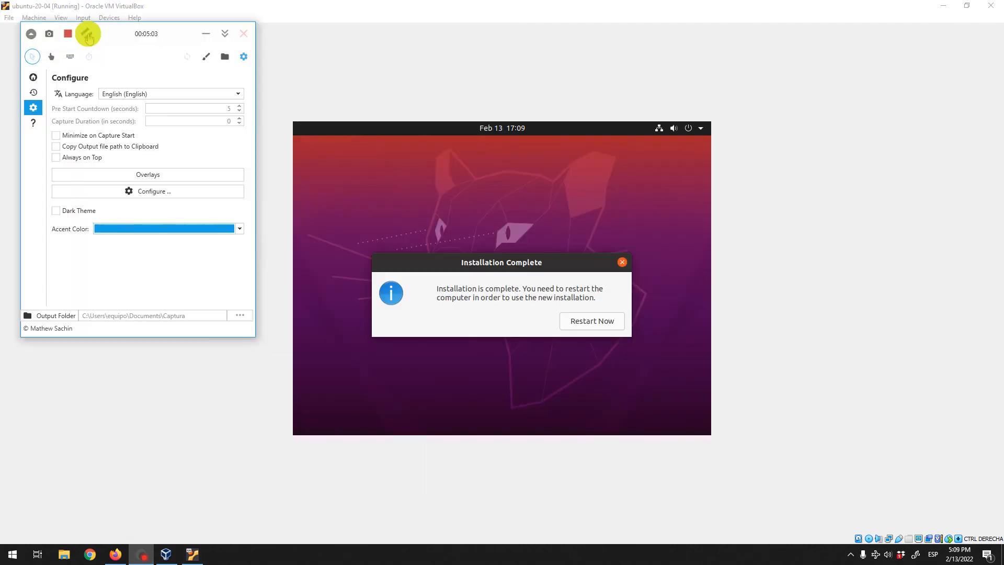
{"action": "left_click", "coordinate": [337, 70]}
{"action": "left_click", "coordinate": [595, 324]}
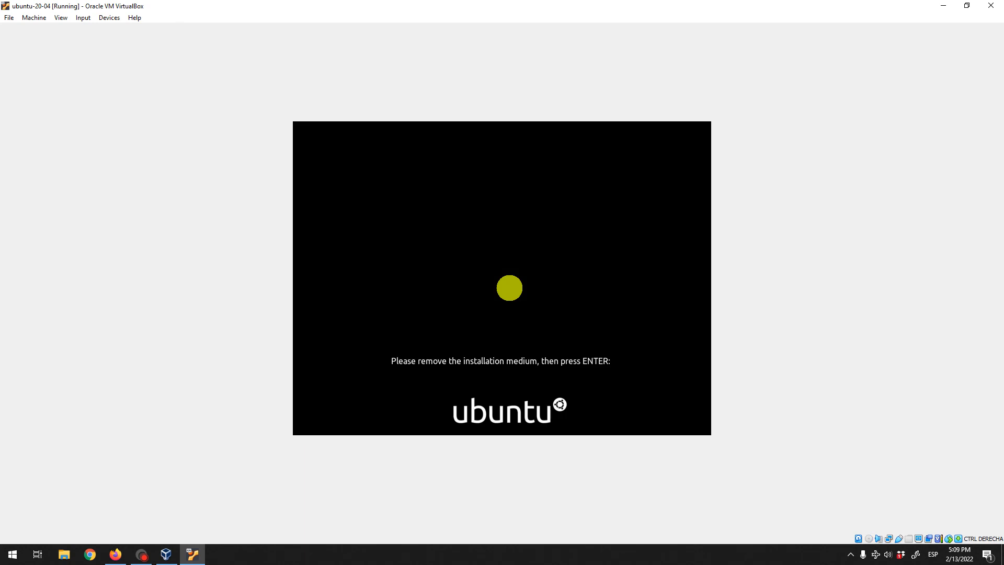
{"action": "key", "text": "Return"}
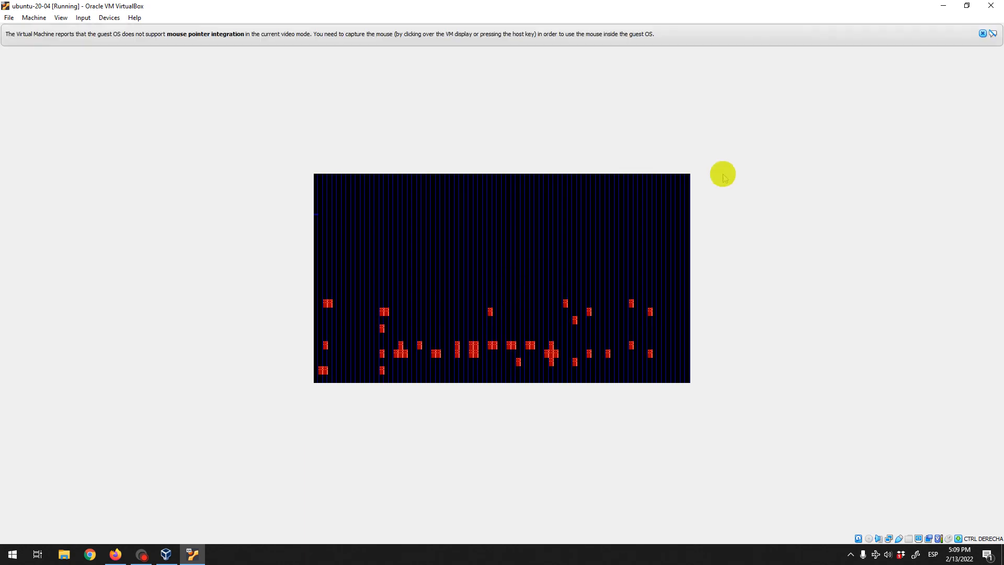
Power off the virtual machine from the close dialog
{"action": "left_click", "coordinate": [991, 6]}
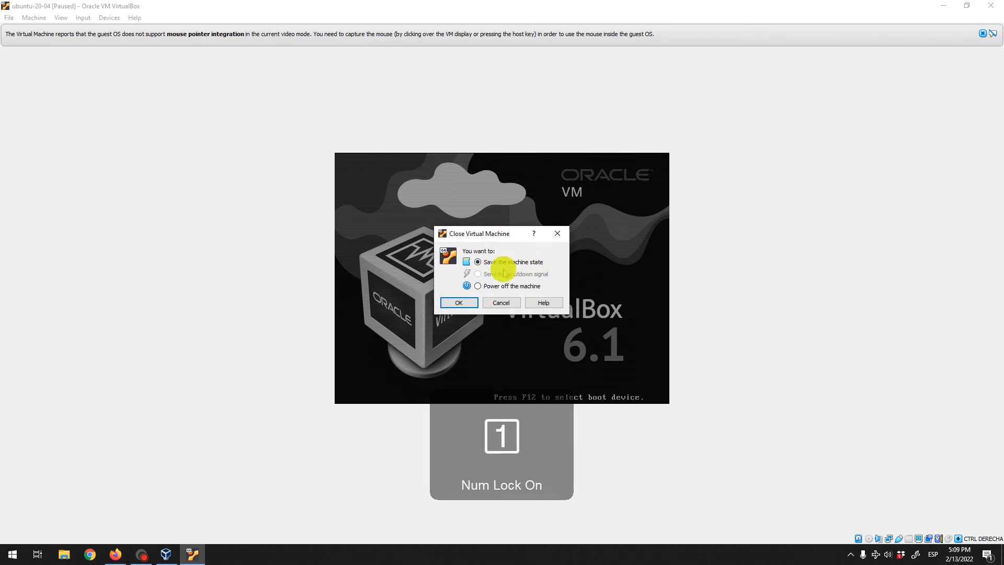
{"action": "left_click", "coordinate": [492, 286]}
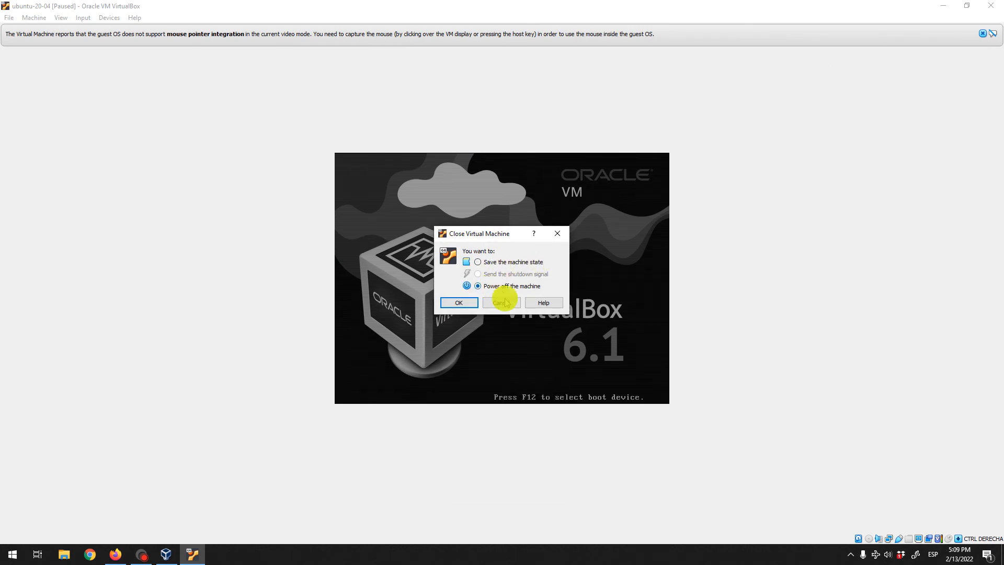
{"action": "left_click", "coordinate": [459, 303]}
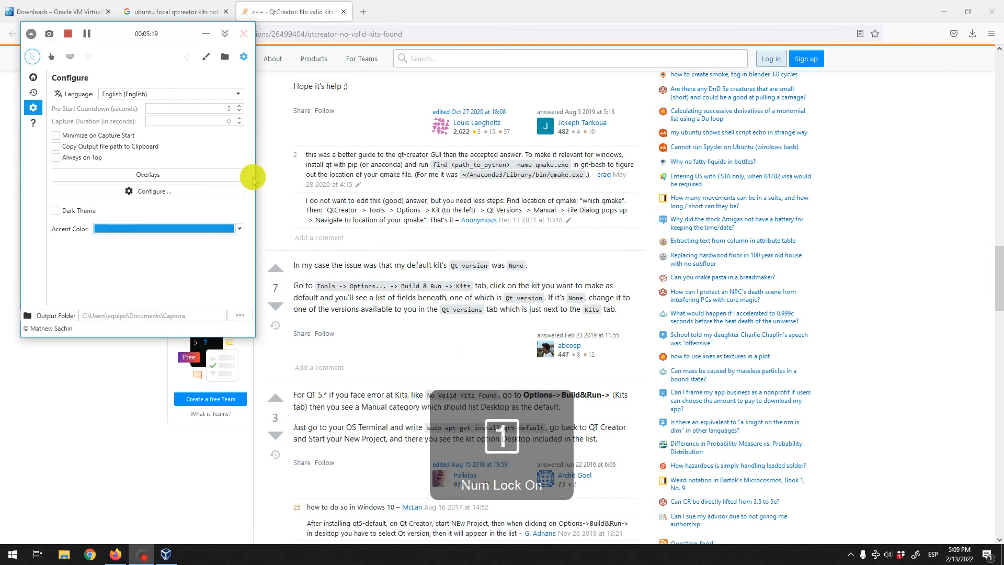
Check that the ubuntu-20-04 Storage settings show an empty optical drive, then cancel
{"action": "left_click", "coordinate": [944, 11]}
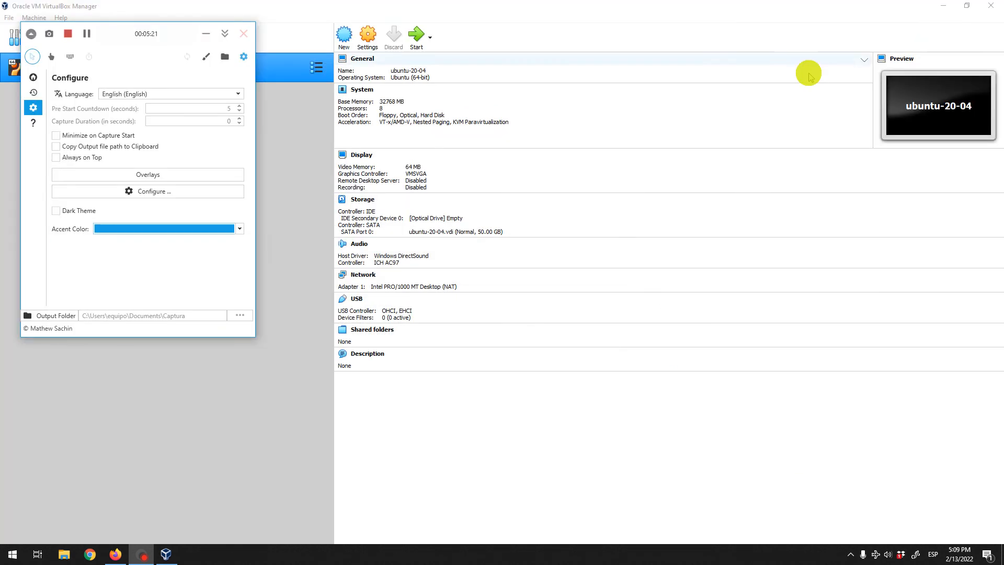
{"action": "left_click", "coordinate": [368, 35]}
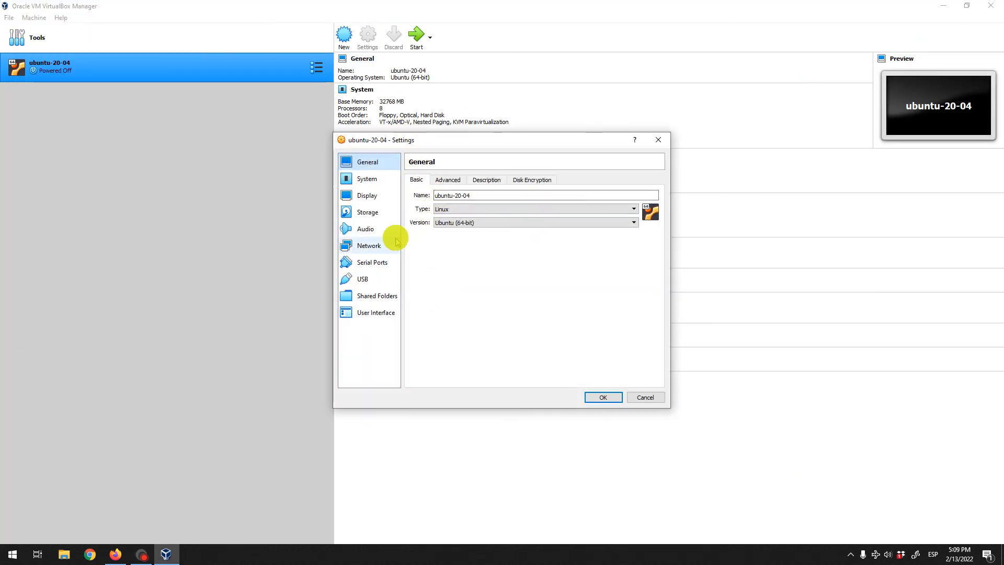
{"action": "left_click", "coordinate": [364, 213]}
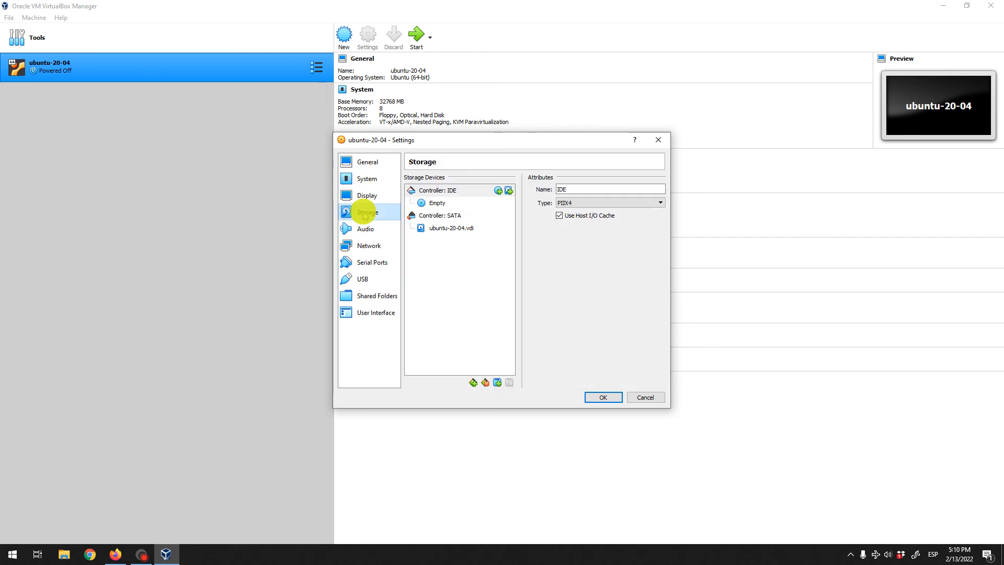
{"action": "left_click", "coordinate": [438, 203]}
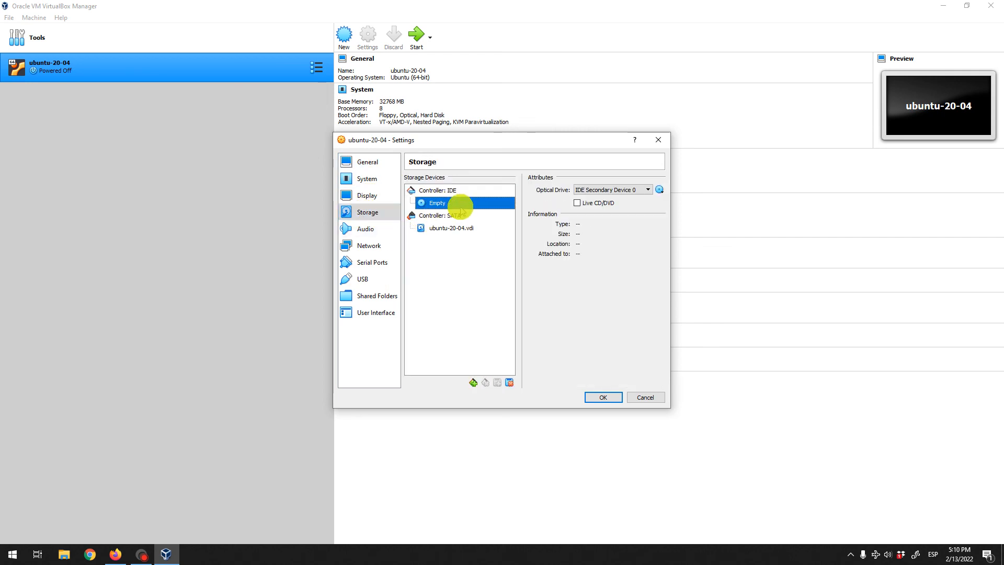
{"action": "left_click", "coordinate": [643, 396]}
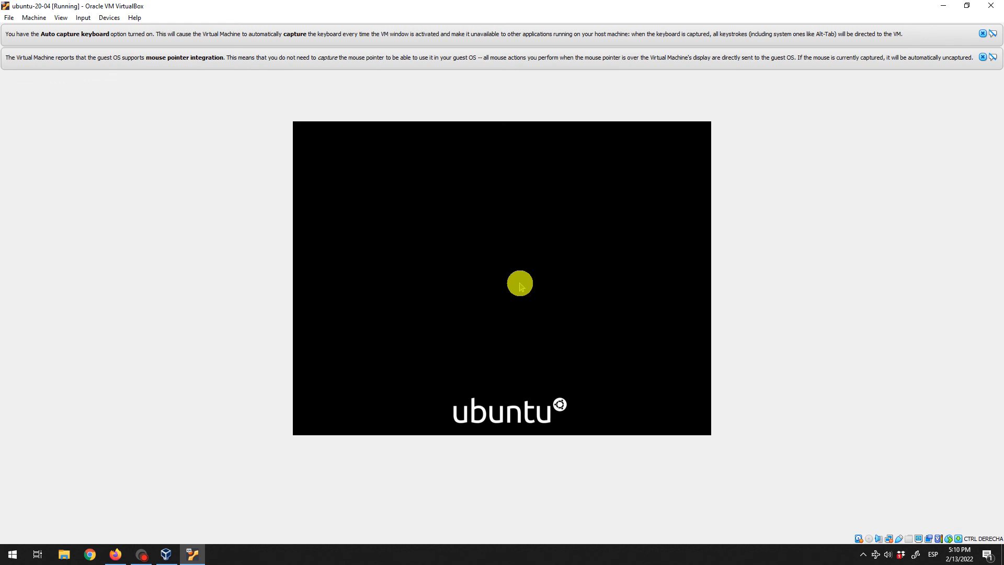
Log in to the Ubuntu guest as user 'test' with its password
{"action": "left_click", "coordinate": [480, 259]}
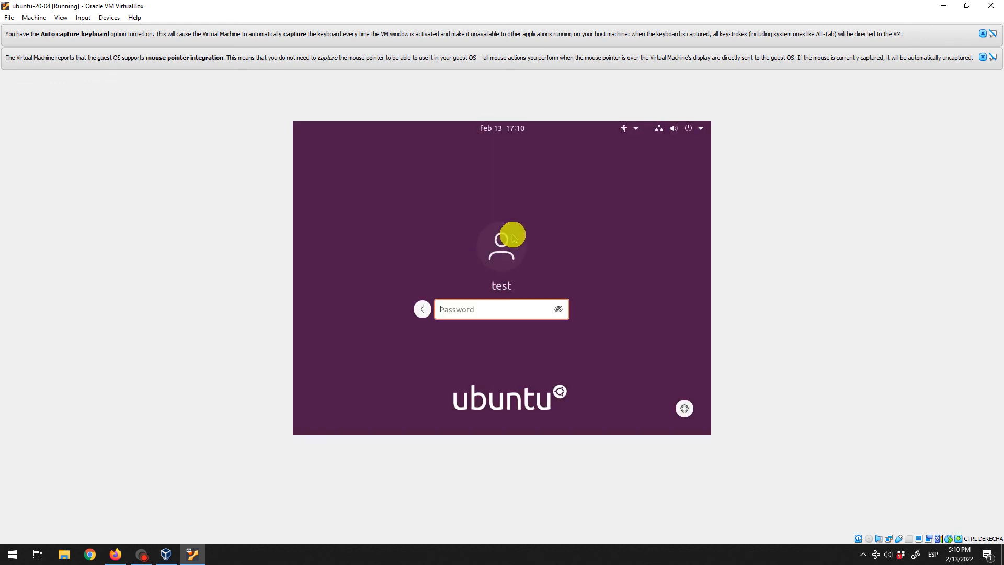
{"action": "type", "text": "test"}
{"action": "key", "text": "Return"}
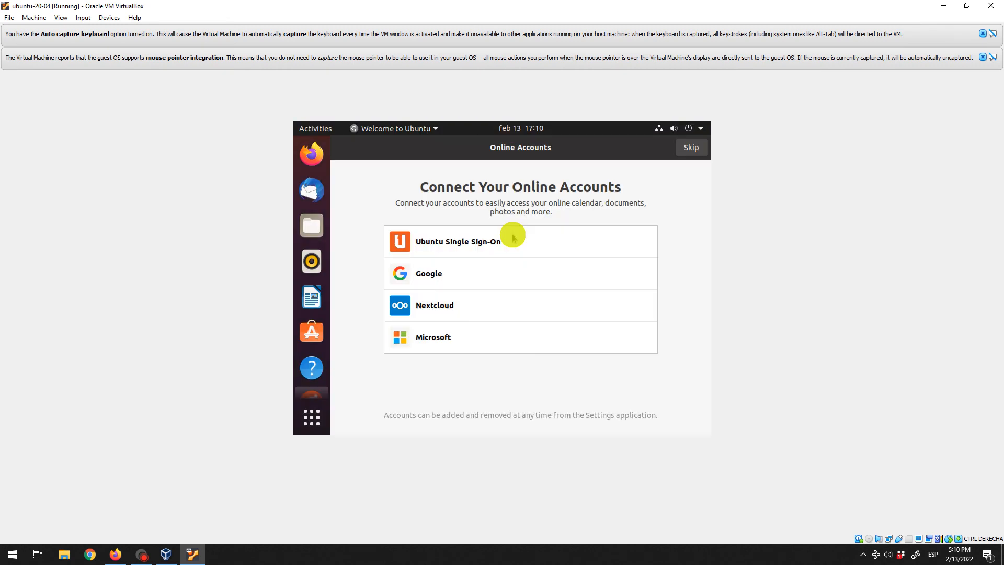
Skip the welcome wizard, opting out of system info, and close the mouse integration notice
{"action": "left_click", "coordinate": [685, 149]}
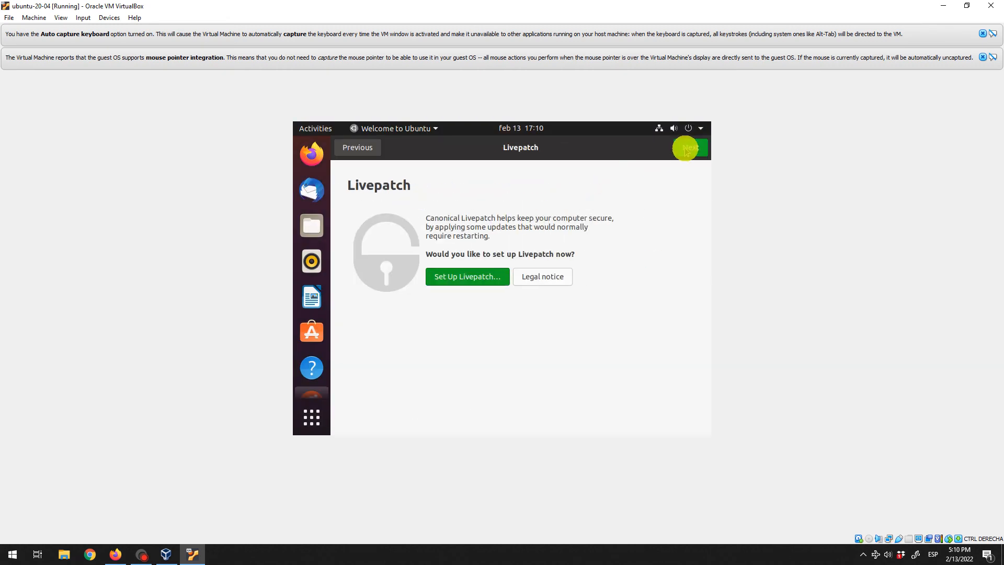
{"action": "left_click", "coordinate": [685, 150]}
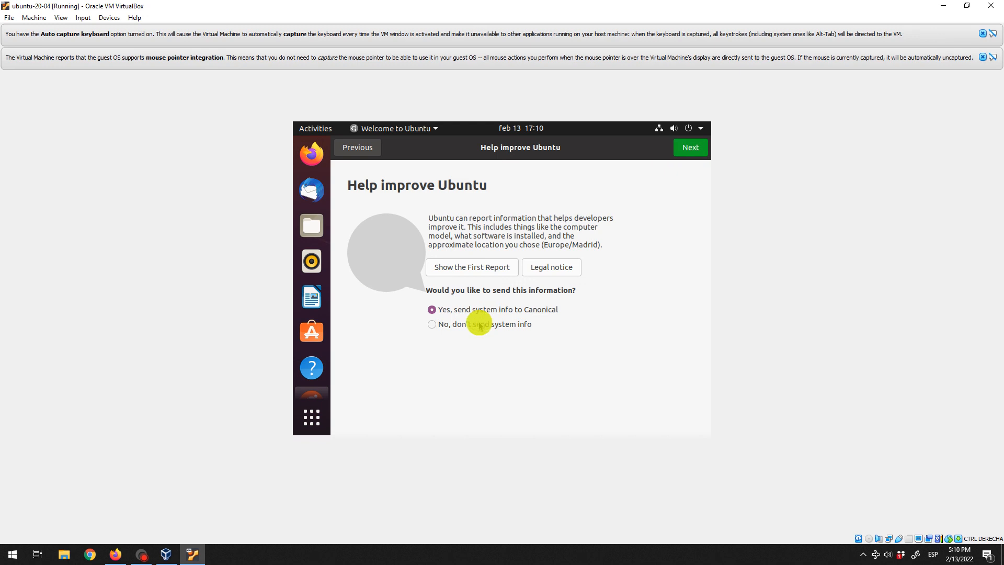
{"action": "left_click", "coordinate": [479, 324]}
{"action": "left_click", "coordinate": [687, 152]}
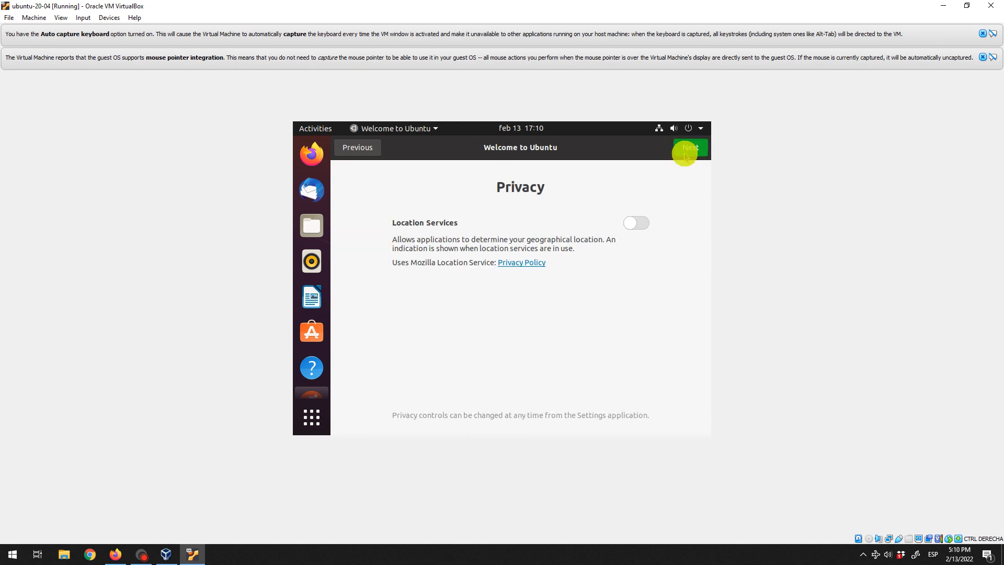
{"action": "left_click", "coordinate": [686, 150]}
{"action": "left_click", "coordinate": [685, 151]}
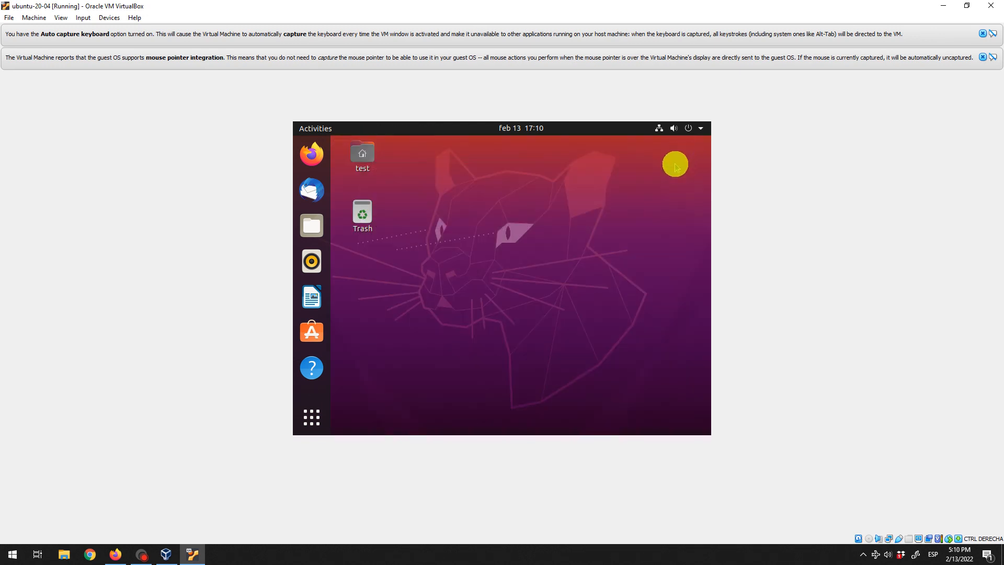
{"action": "left_click", "coordinate": [982, 57]}
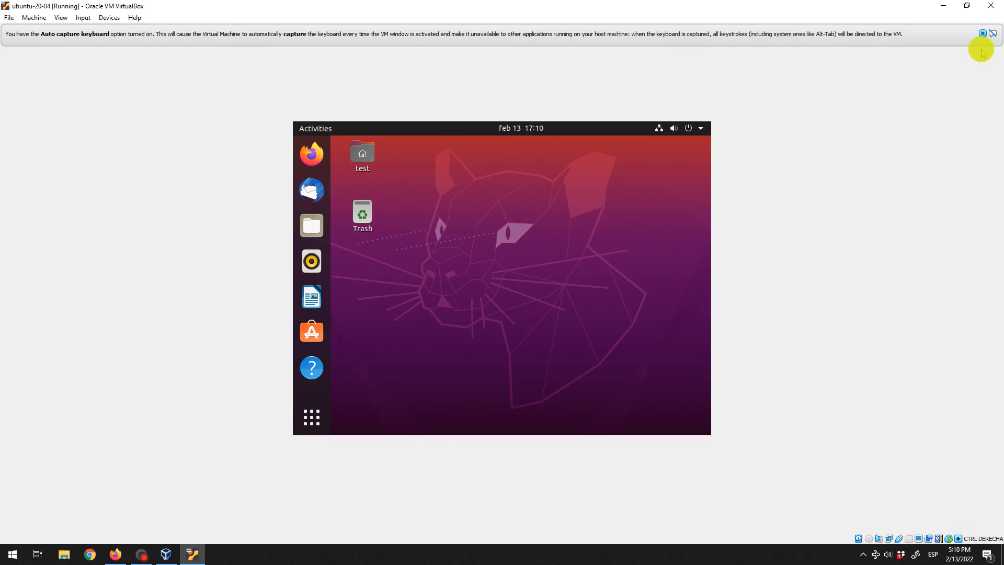
Close the keyboard capture bar, insert the Guest Additions CD image, and run its autorun
{"action": "left_click", "coordinate": [983, 34]}
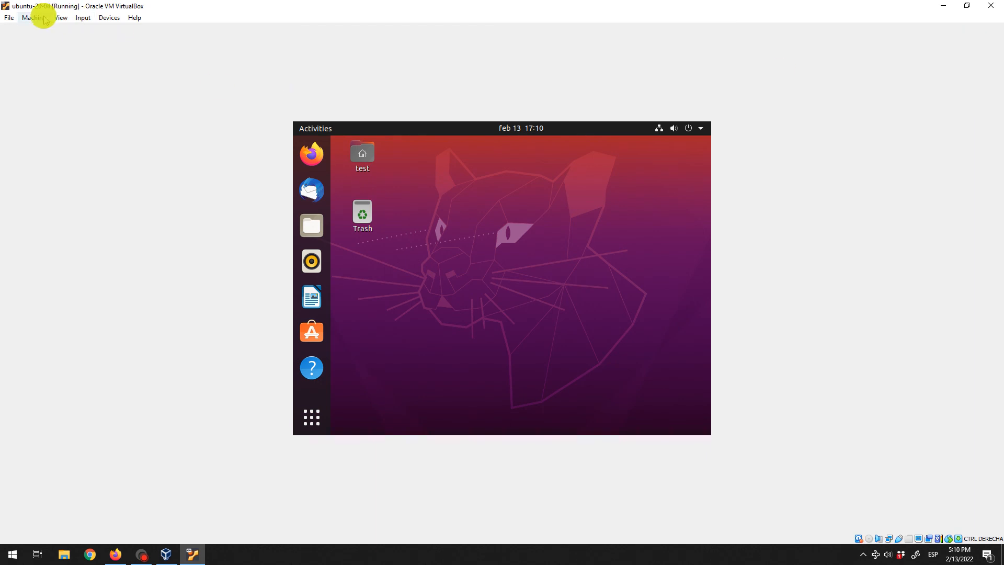
{"action": "left_click", "coordinate": [108, 17]}
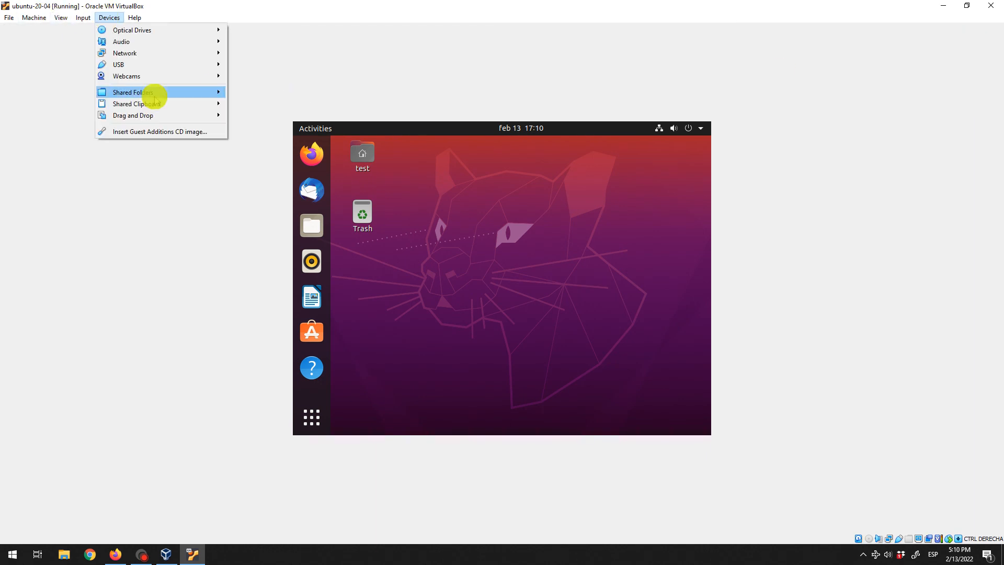
{"action": "left_click", "coordinate": [155, 132]}
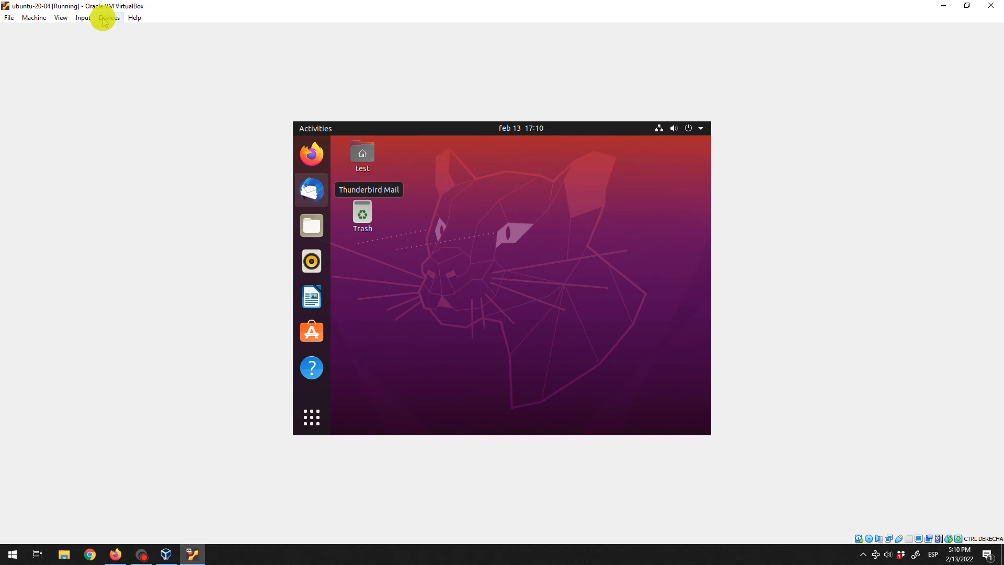
{"action": "left_click", "coordinate": [104, 19]}
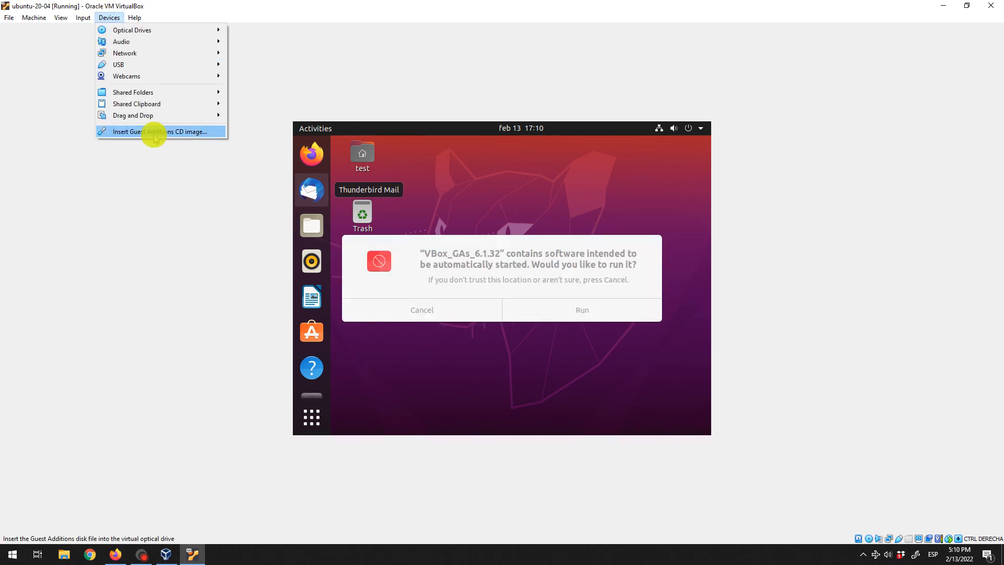
{"action": "left_click", "coordinate": [543, 275]}
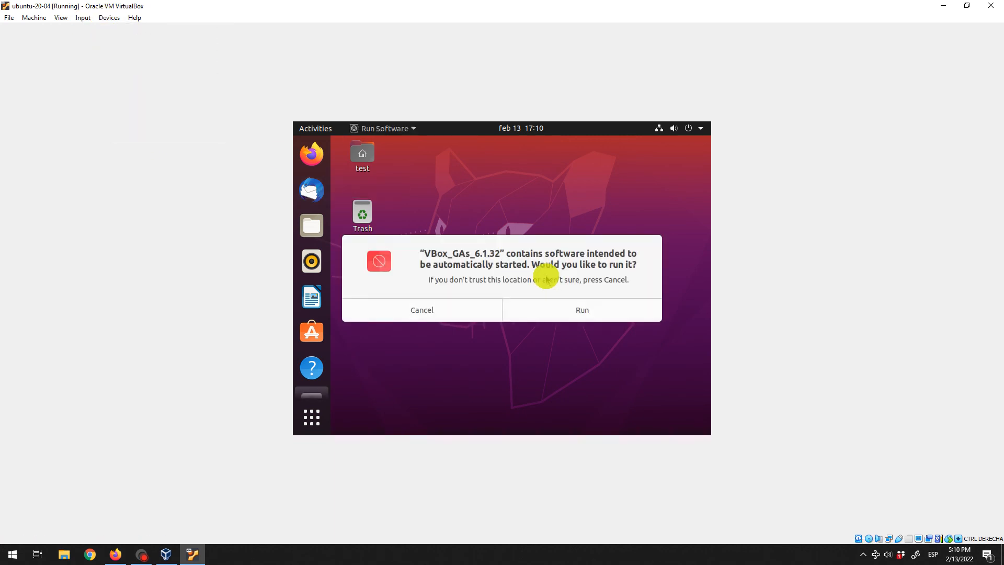
{"action": "left_click", "coordinate": [587, 311]}
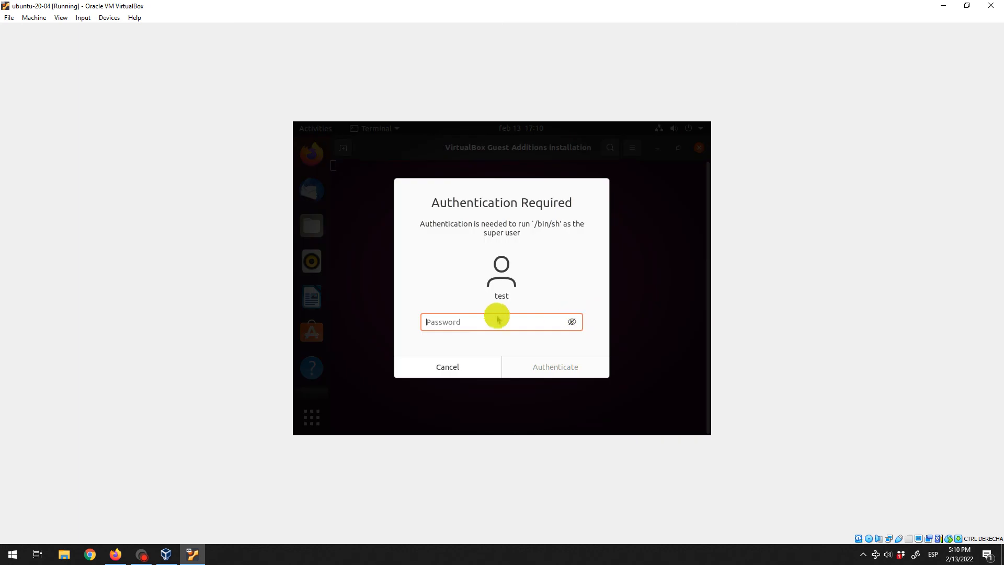
Authenticate with the user's password, let Guest Additions install, then close the terminal
{"action": "type", "text": "test"}
{"action": "left_click", "coordinate": [525, 364]}
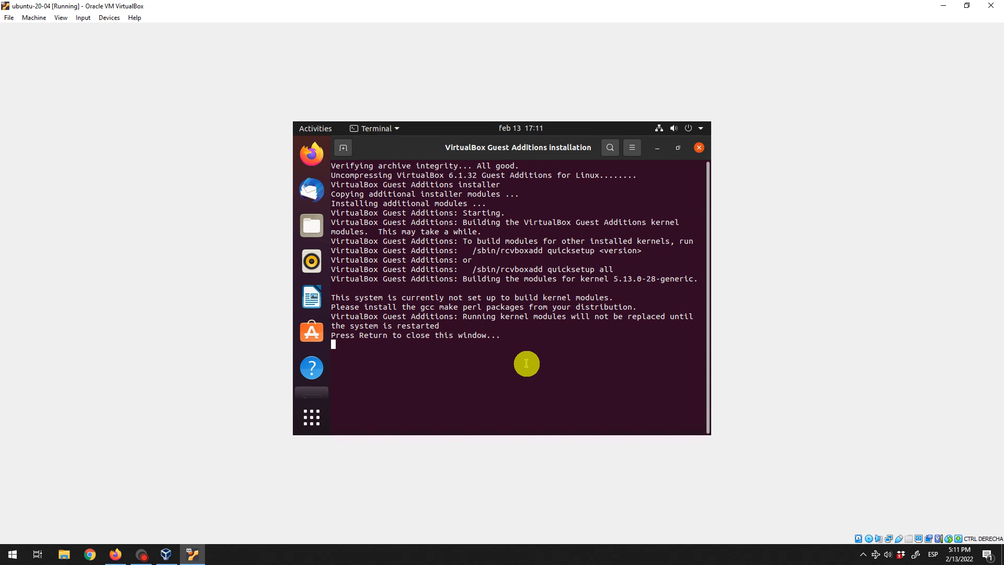
{"action": "key", "text": "Return"}
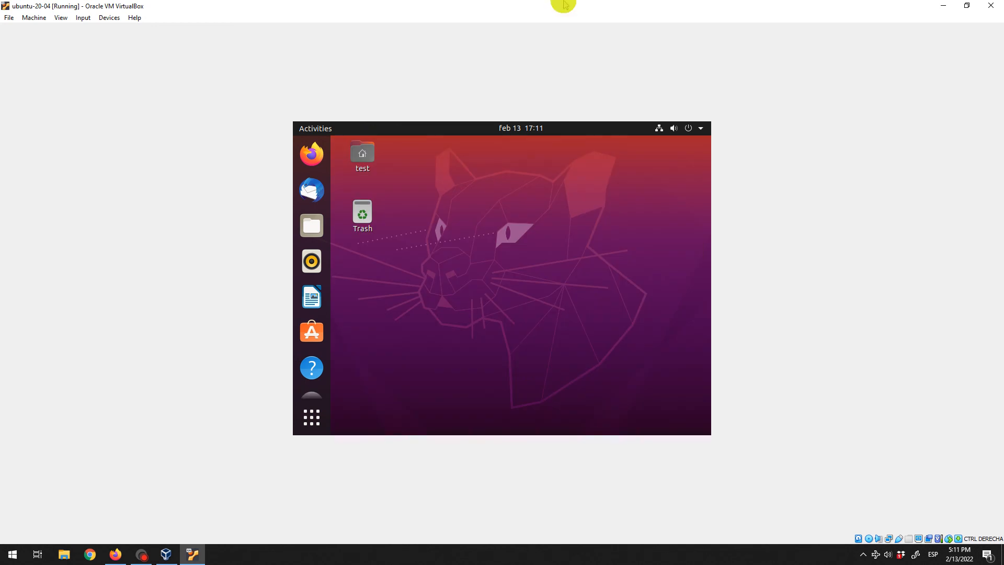
Restart the Ubuntu guest from the system menu's Power Off dialog
{"action": "left_click", "coordinate": [689, 127]}
{"action": "left_click", "coordinate": [642, 239]}
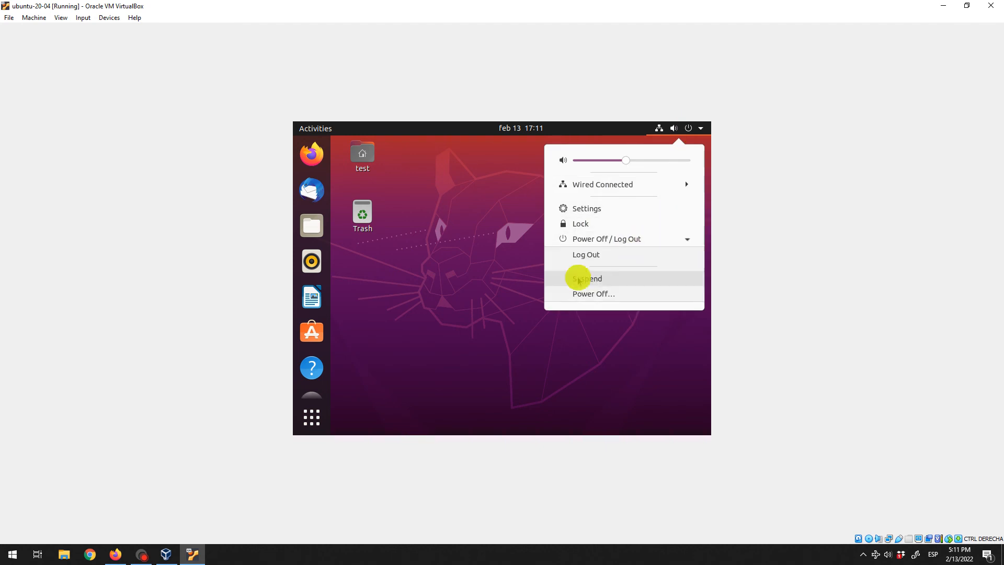
{"action": "left_click", "coordinate": [610, 293]}
{"action": "left_click", "coordinate": [572, 313]}
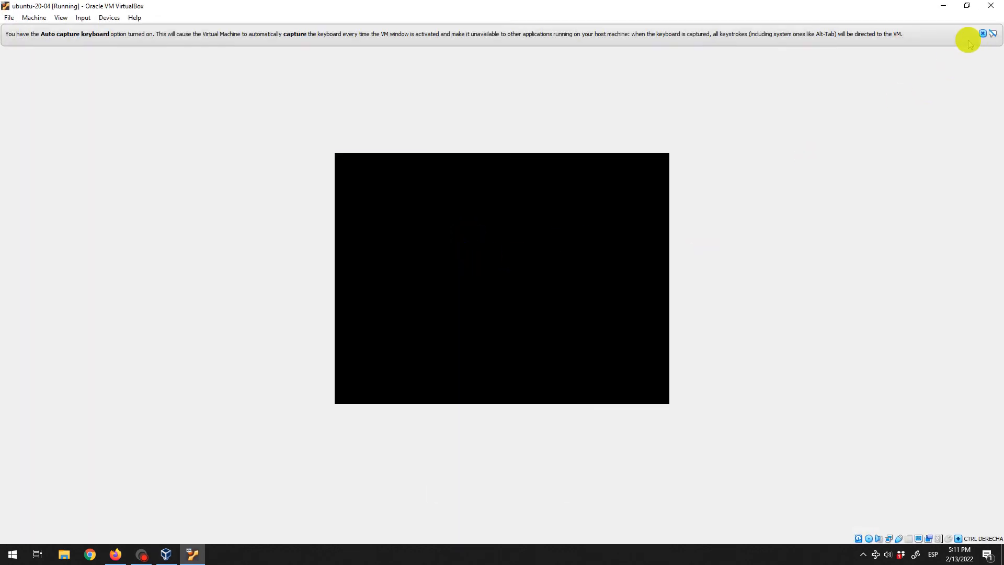
Close both notice bars, log back in as 'test', and restore the VM window
{"action": "left_click", "coordinate": [983, 35]}
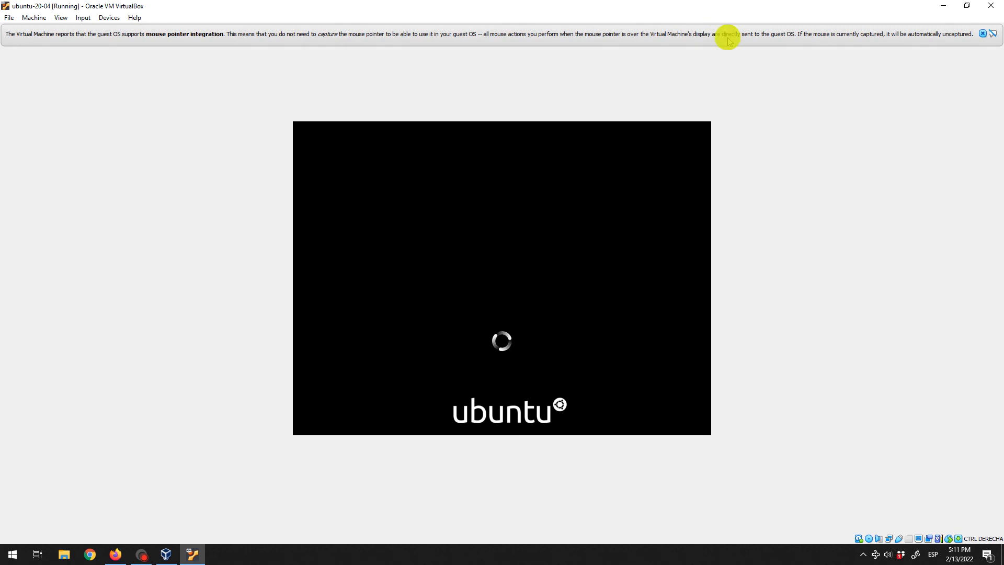
{"action": "left_click", "coordinate": [985, 35]}
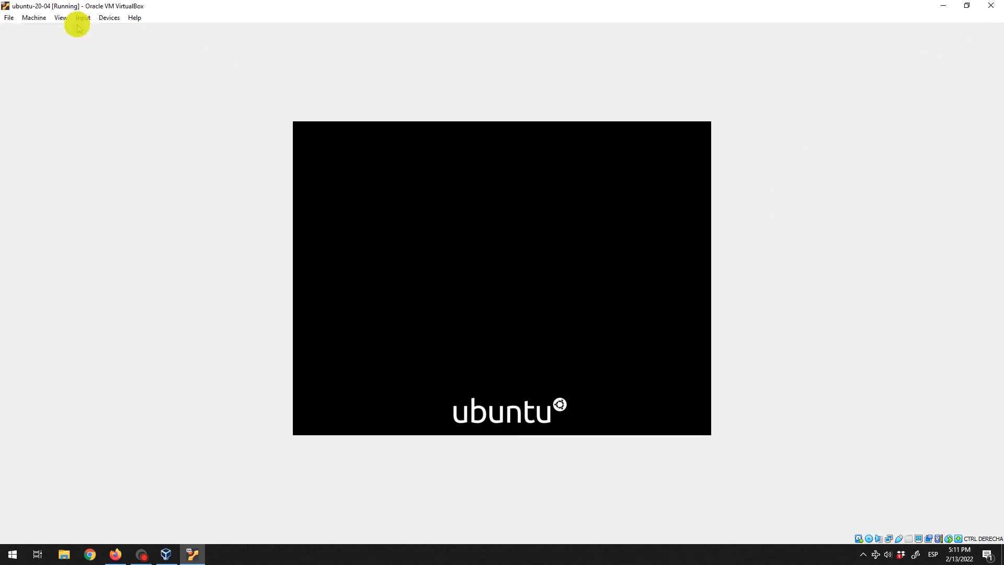
{"action": "left_click", "coordinate": [505, 255]}
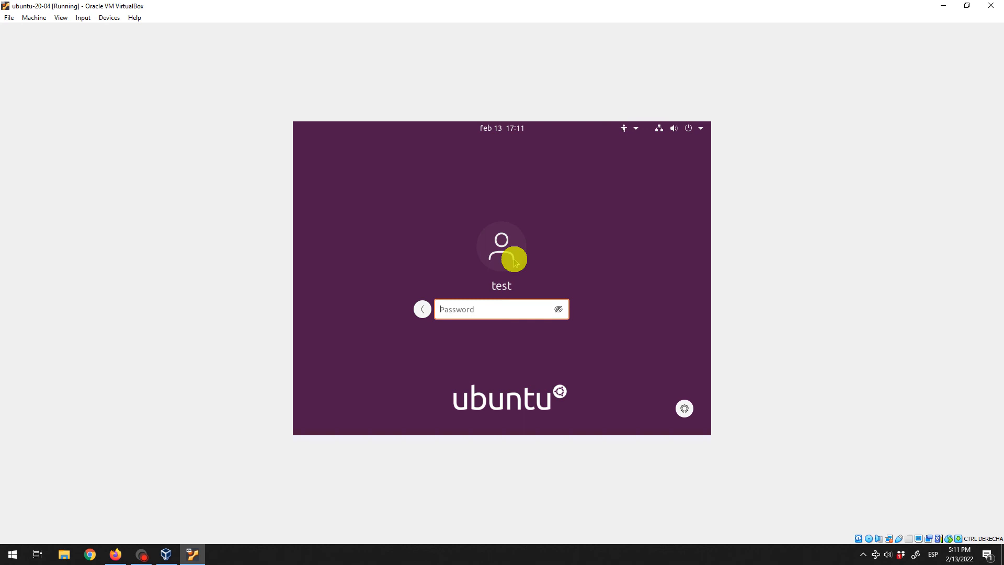
{"action": "key", "text": "Return"}
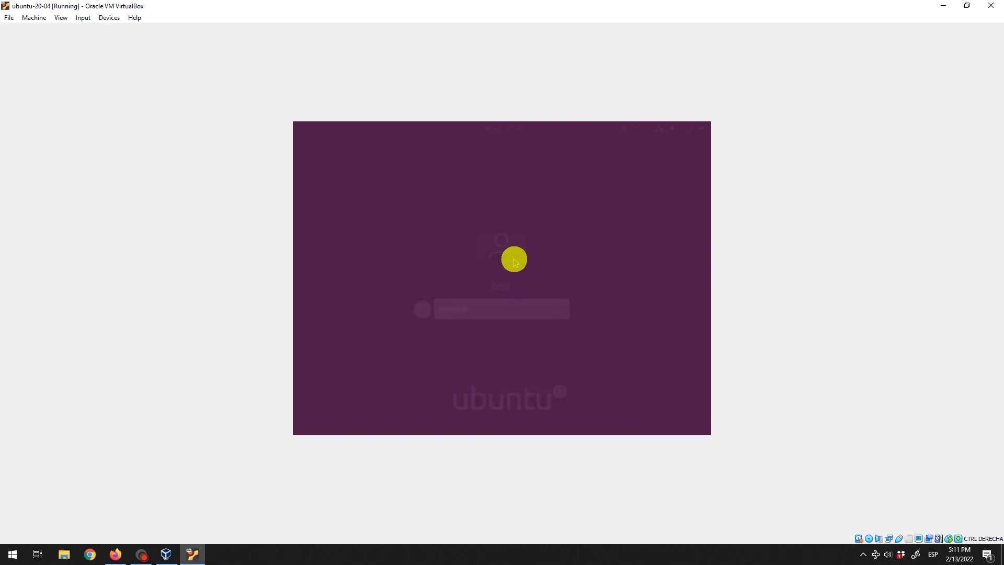
{"action": "left_click", "coordinate": [972, 7]}
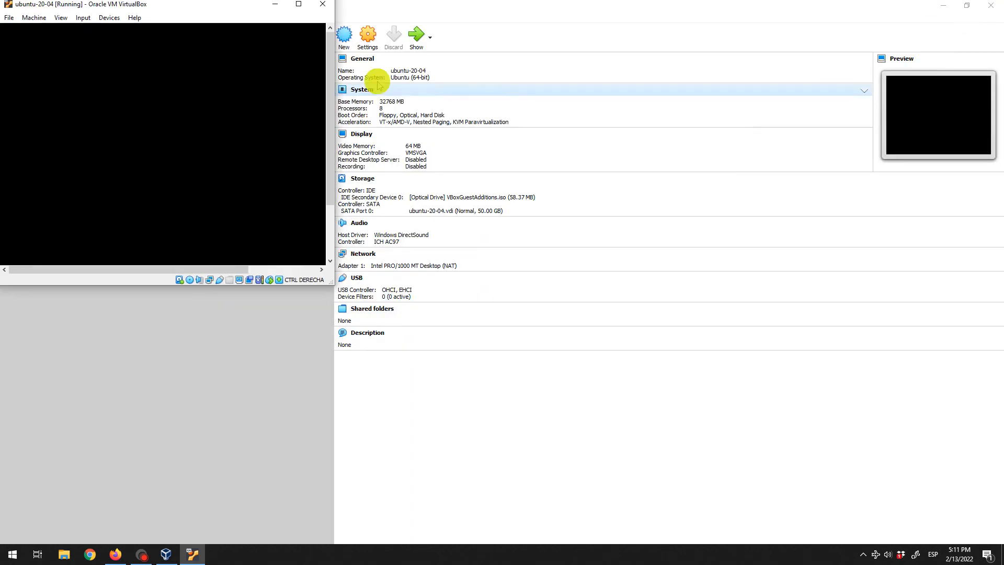
Maximize the VM window and switch it to View > Full-screen Mode
{"action": "left_click", "coordinate": [306, 6]}
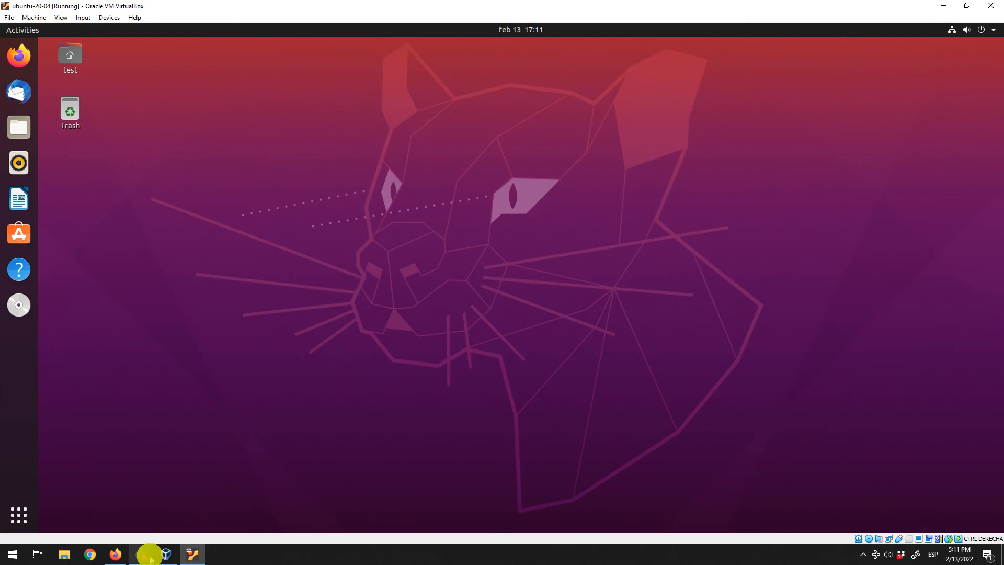
{"action": "mouse_move", "coordinate": [142, 552]}
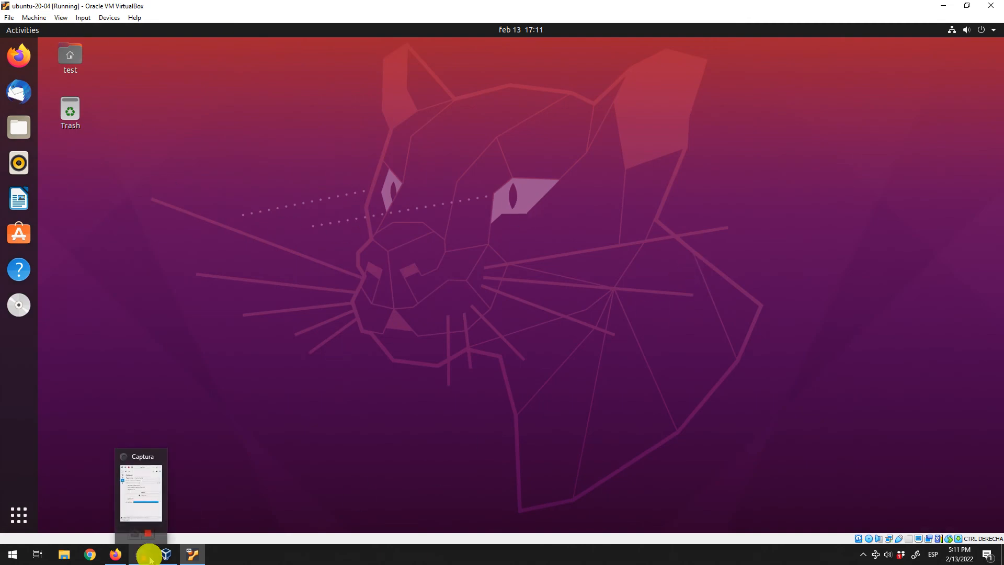
{"action": "left_click", "coordinate": [60, 18]}
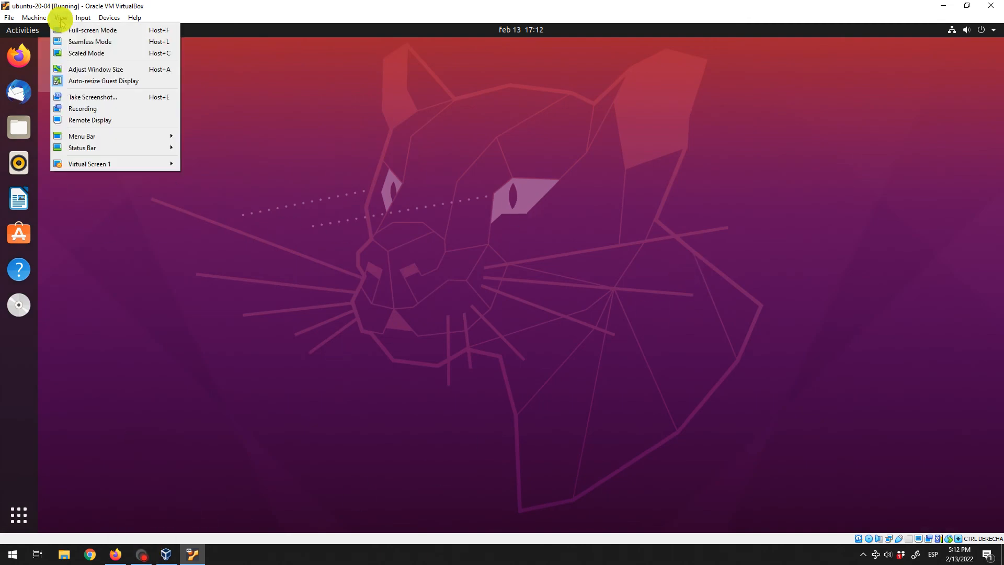
{"action": "left_click", "coordinate": [89, 29]}
{"action": "left_click", "coordinate": [481, 321]}
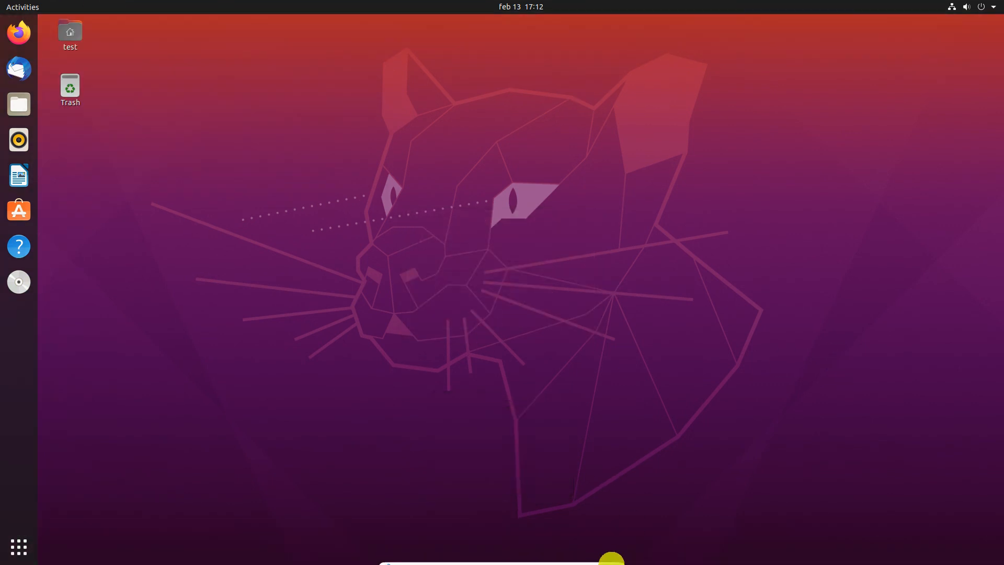
Cancel the Close Virtual Machine dialog and power off Ubuntu from its system menu
{"action": "left_click", "coordinate": [613, 553]}
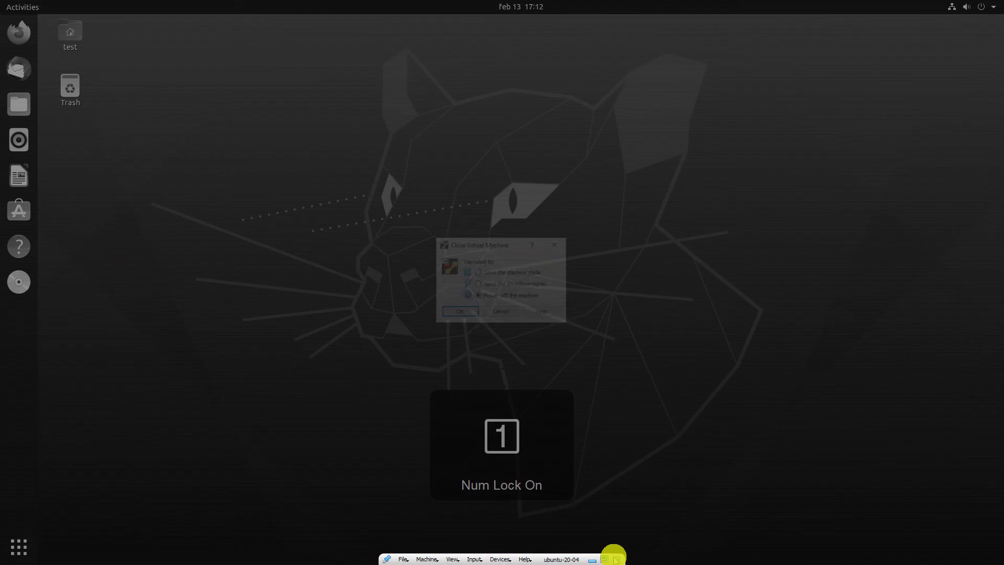
{"action": "left_click", "coordinate": [500, 313]}
{"action": "left_click", "coordinate": [986, 7]}
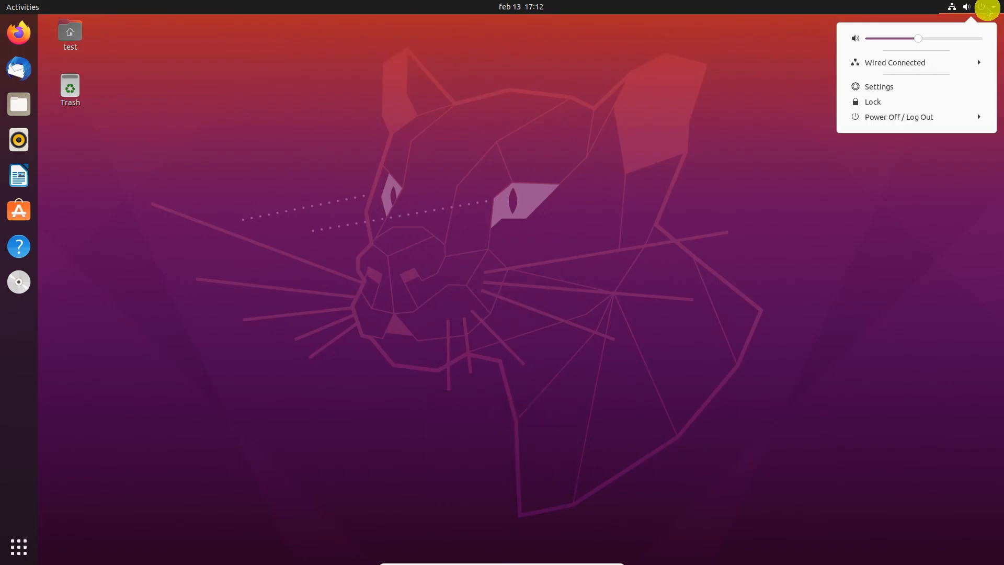
{"action": "left_click", "coordinate": [926, 118]}
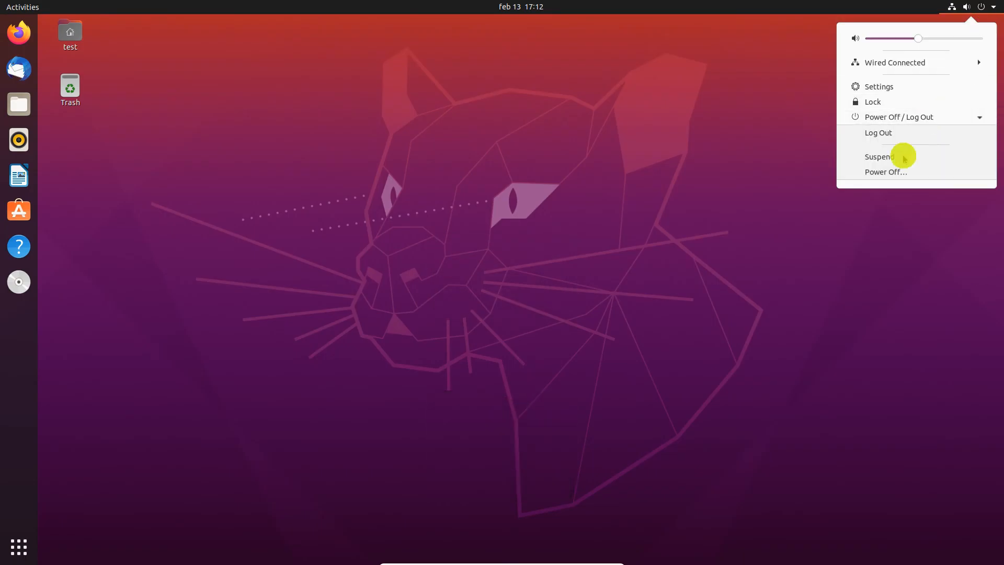
{"action": "left_click", "coordinate": [885, 172]}
{"action": "left_click", "coordinate": [592, 310]}
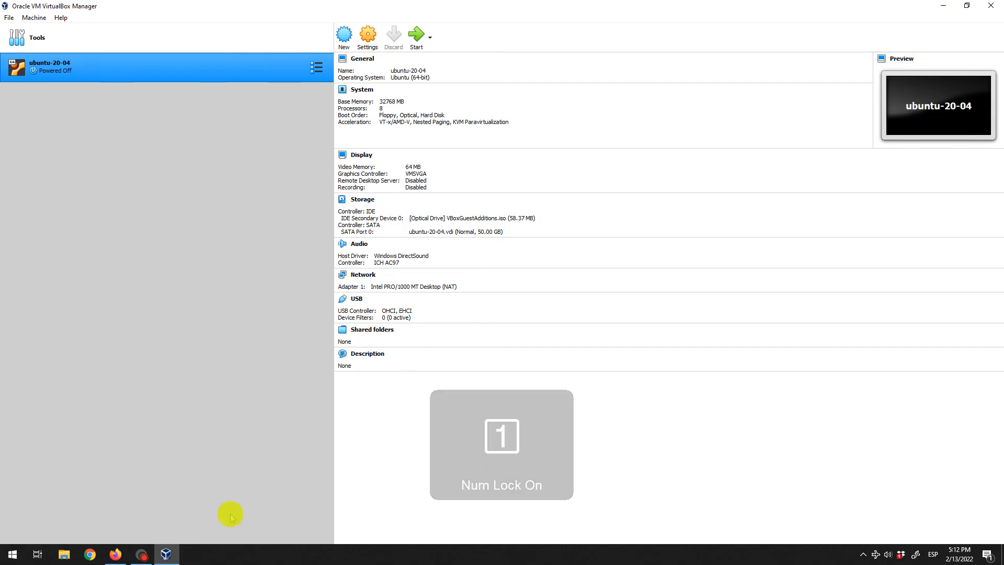
{"action": "left_click", "coordinate": [142, 556]}
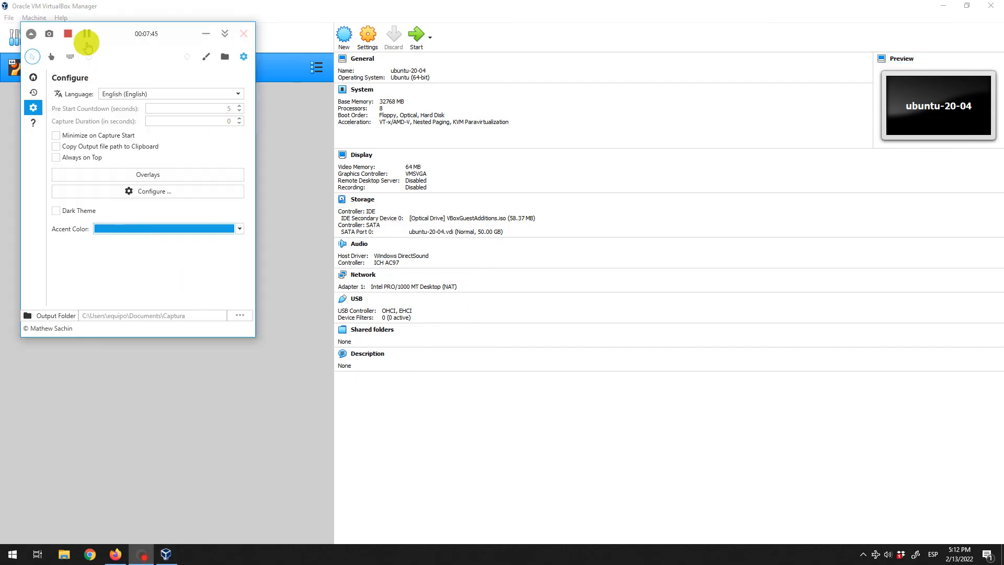